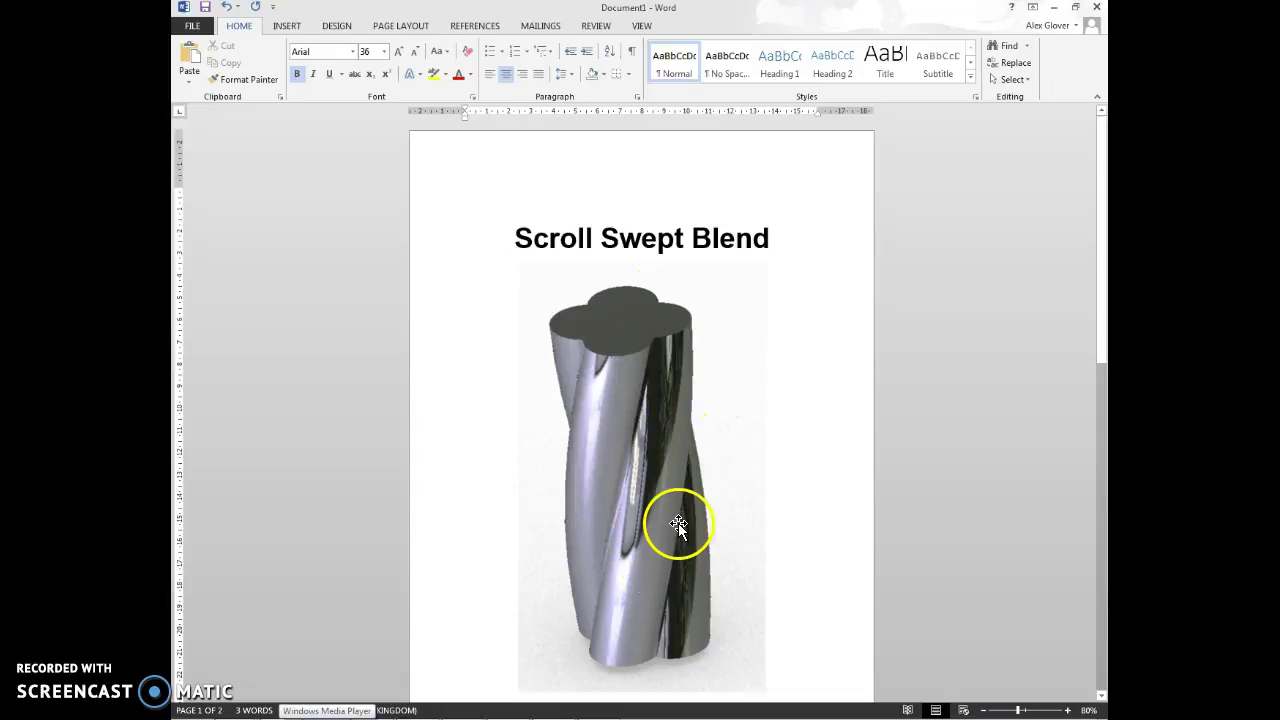
Start a new sketch on the FRONT plane.
scroll(678, 523, "down", 1)
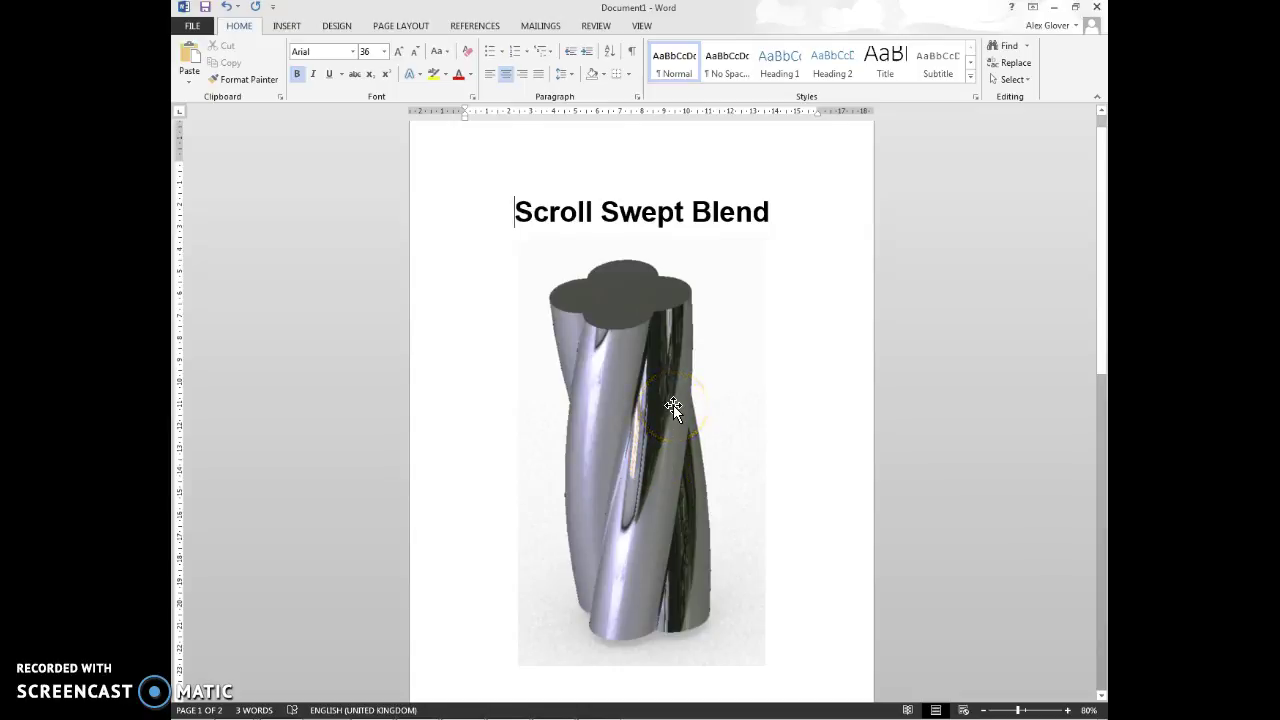
scroll(676, 420, "down", 10)
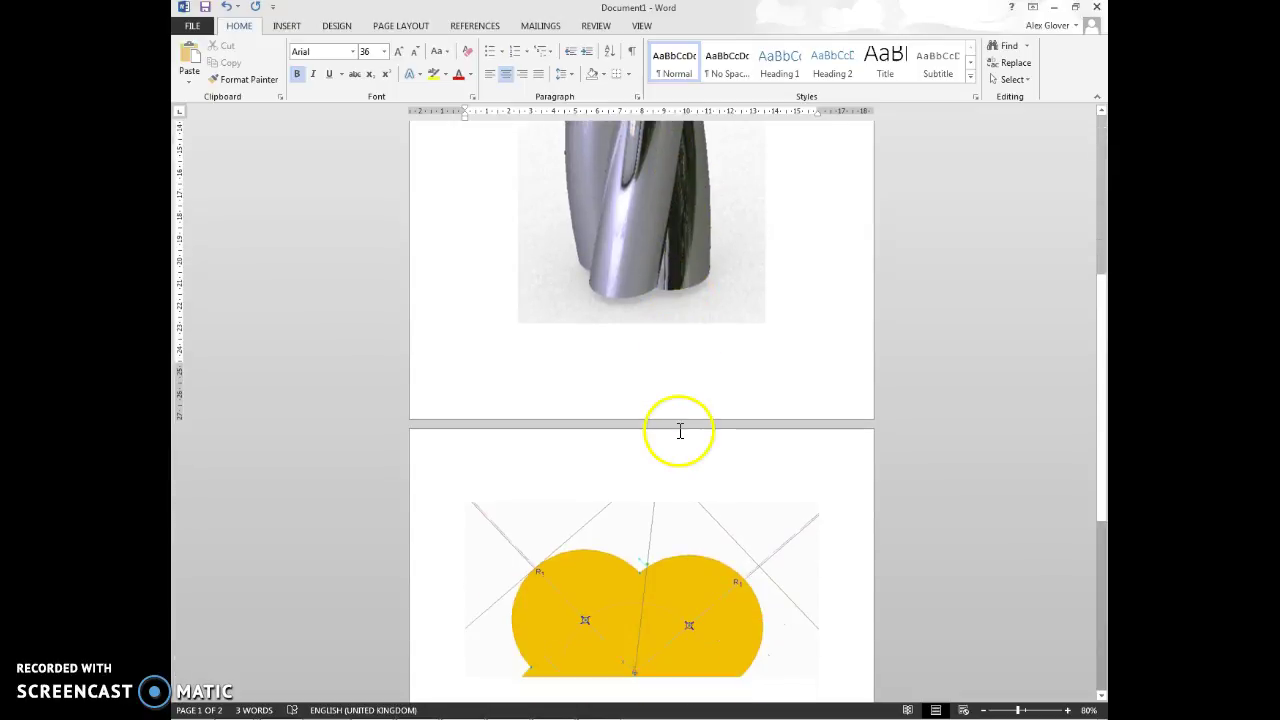
scroll(678, 432, "down", 3)
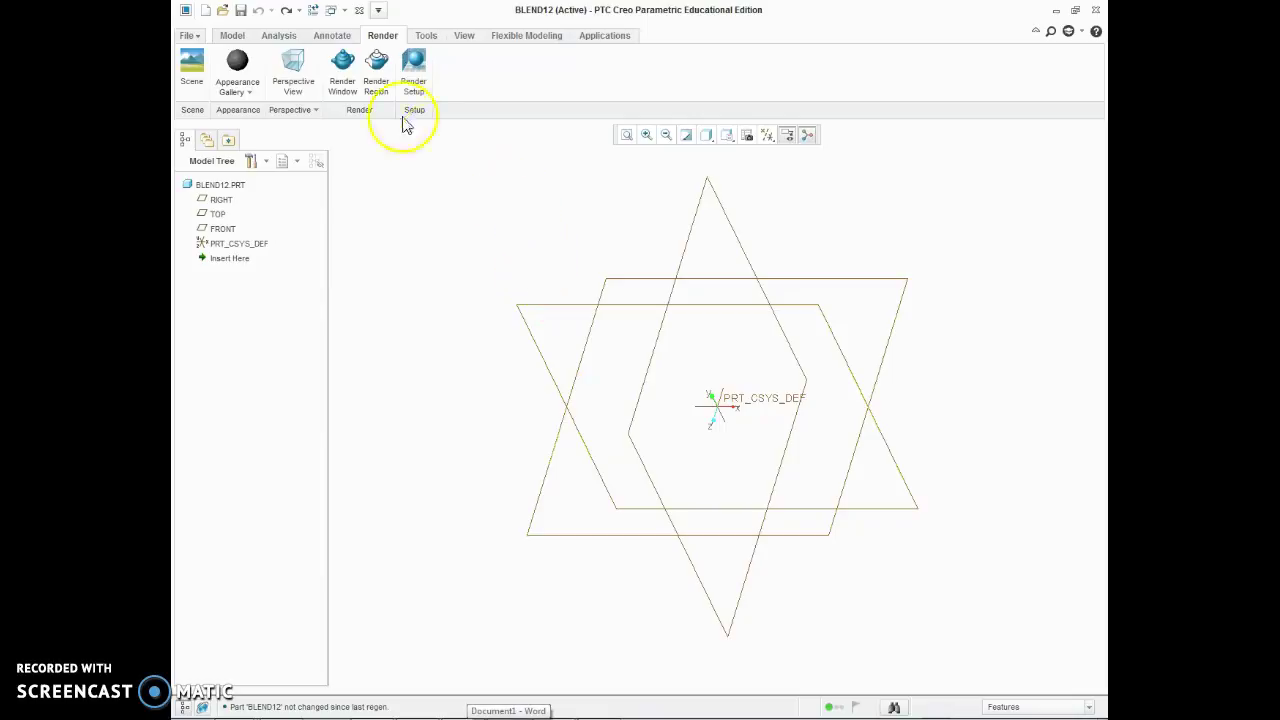
left_click(233, 37)
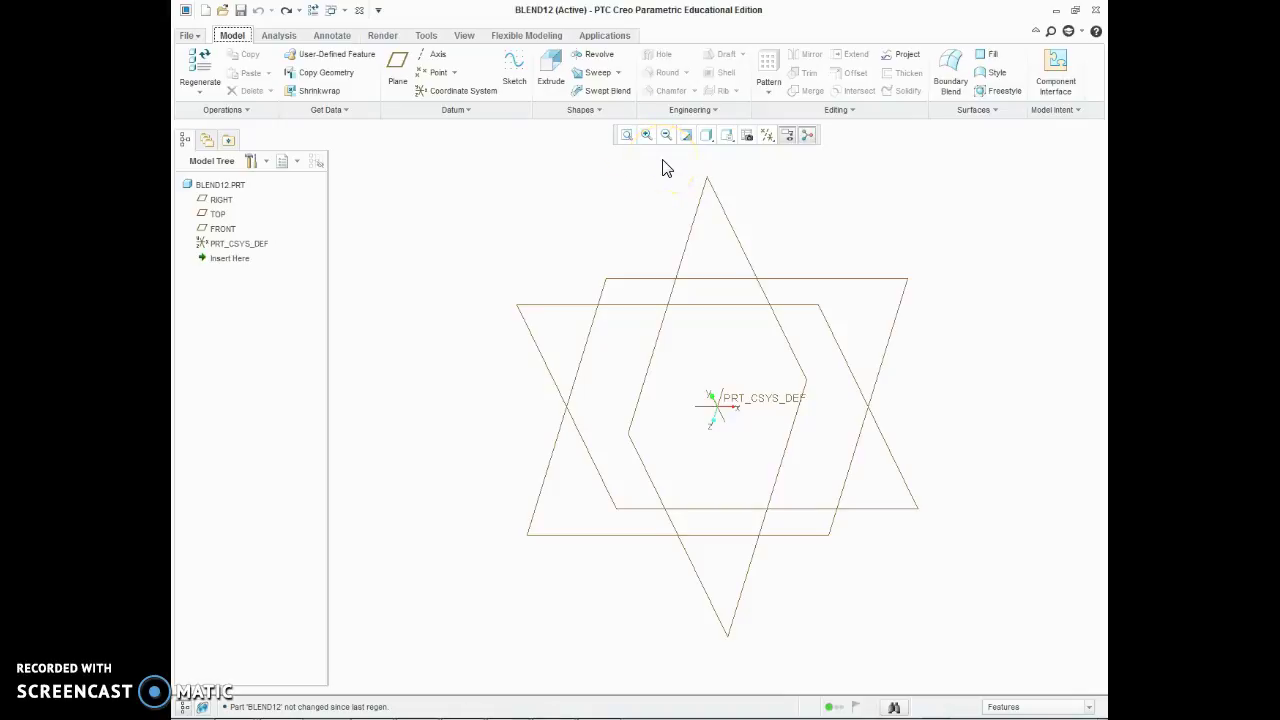
left_click(514, 72)
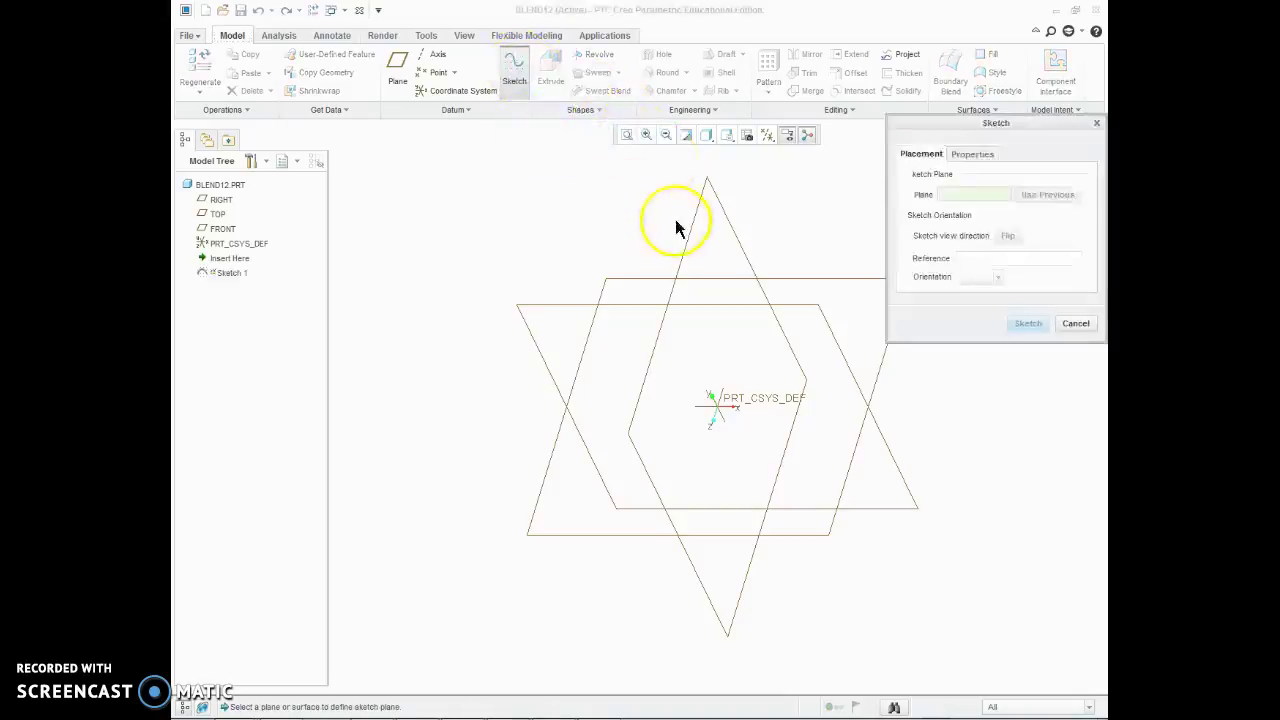
left_click(754, 306)
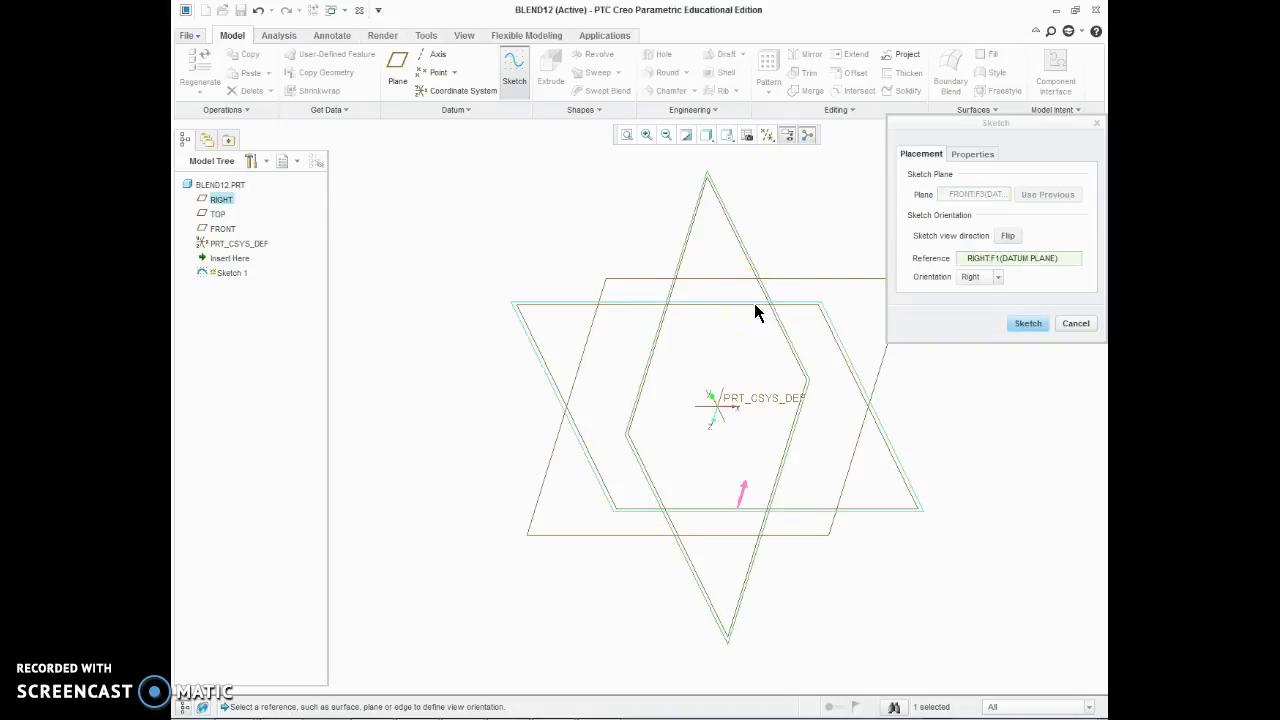
left_click(1028, 323)
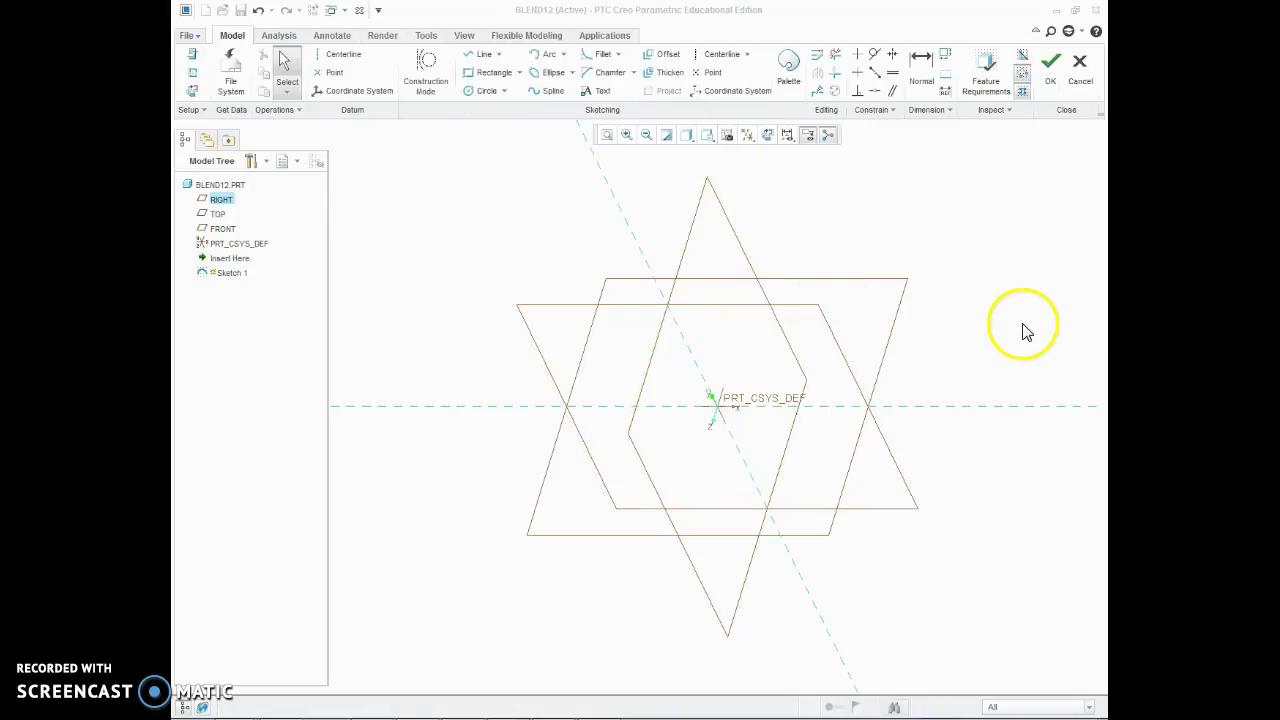
Draw a line from the origin, set its length to 1000, and finish the sketch.
left_click(482, 54)
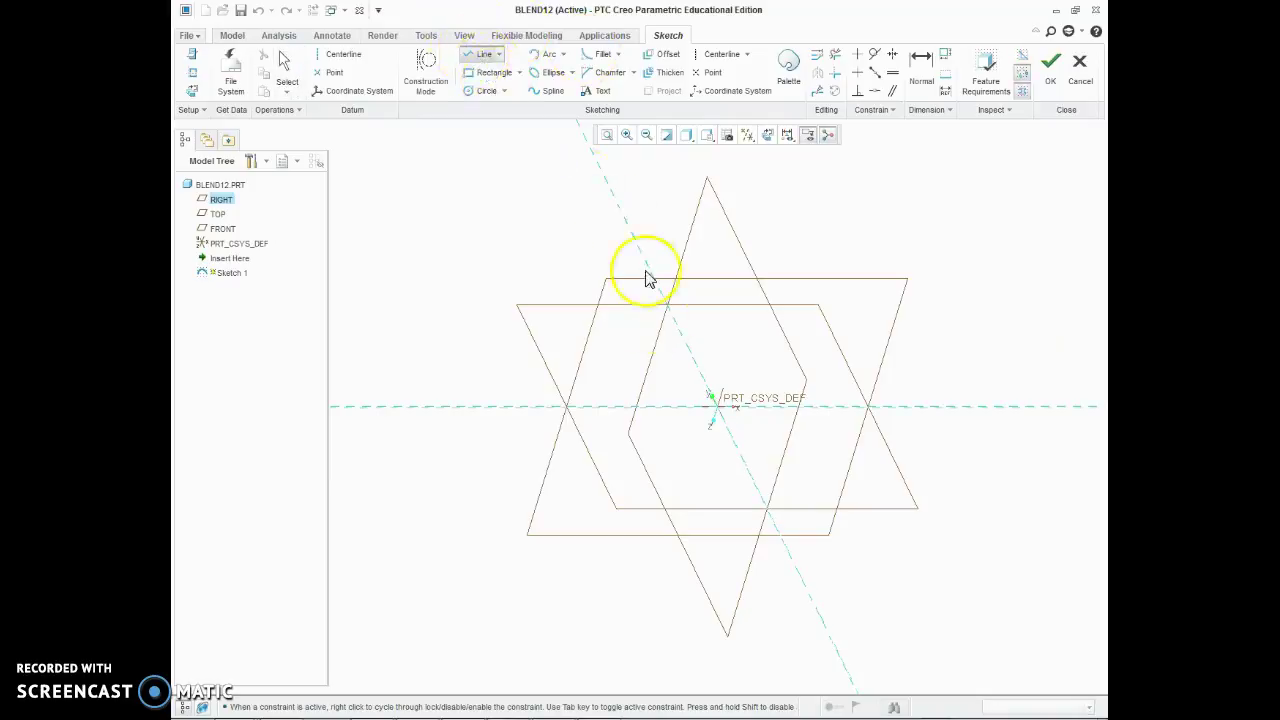
left_click(716, 407)
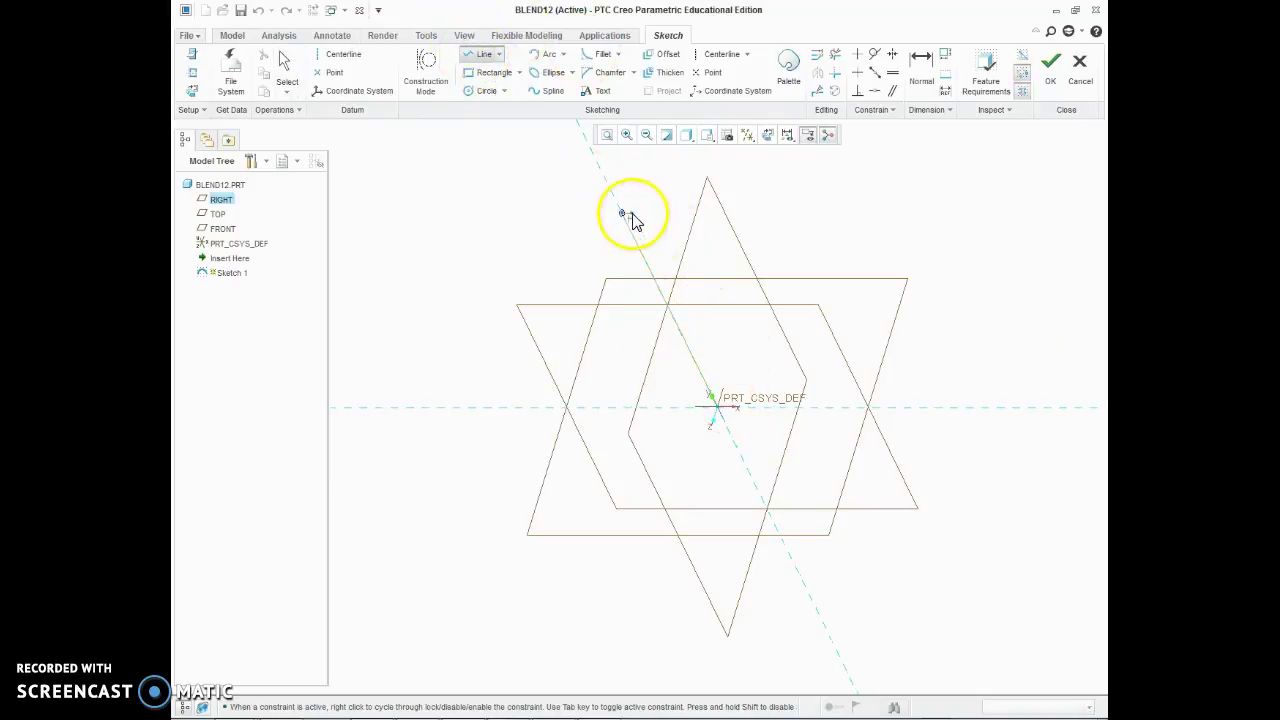
left_click(622, 212)
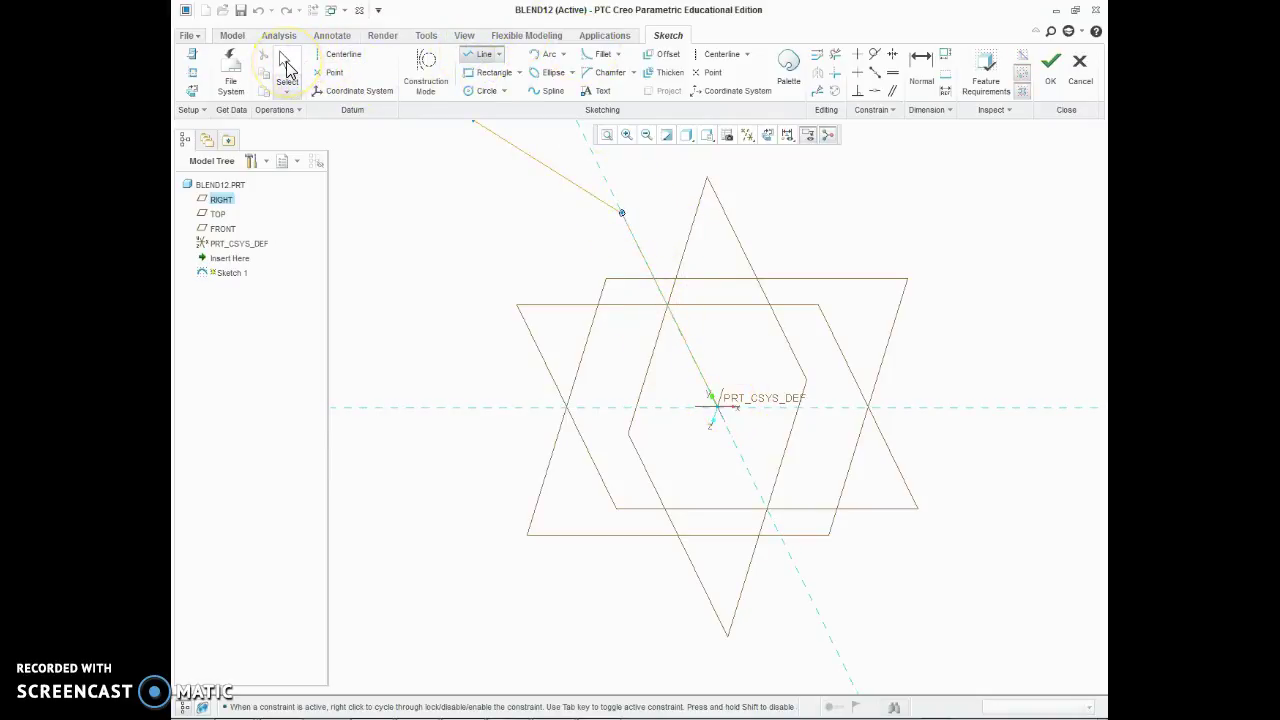
left_click(287, 66)
left_click(638, 348)
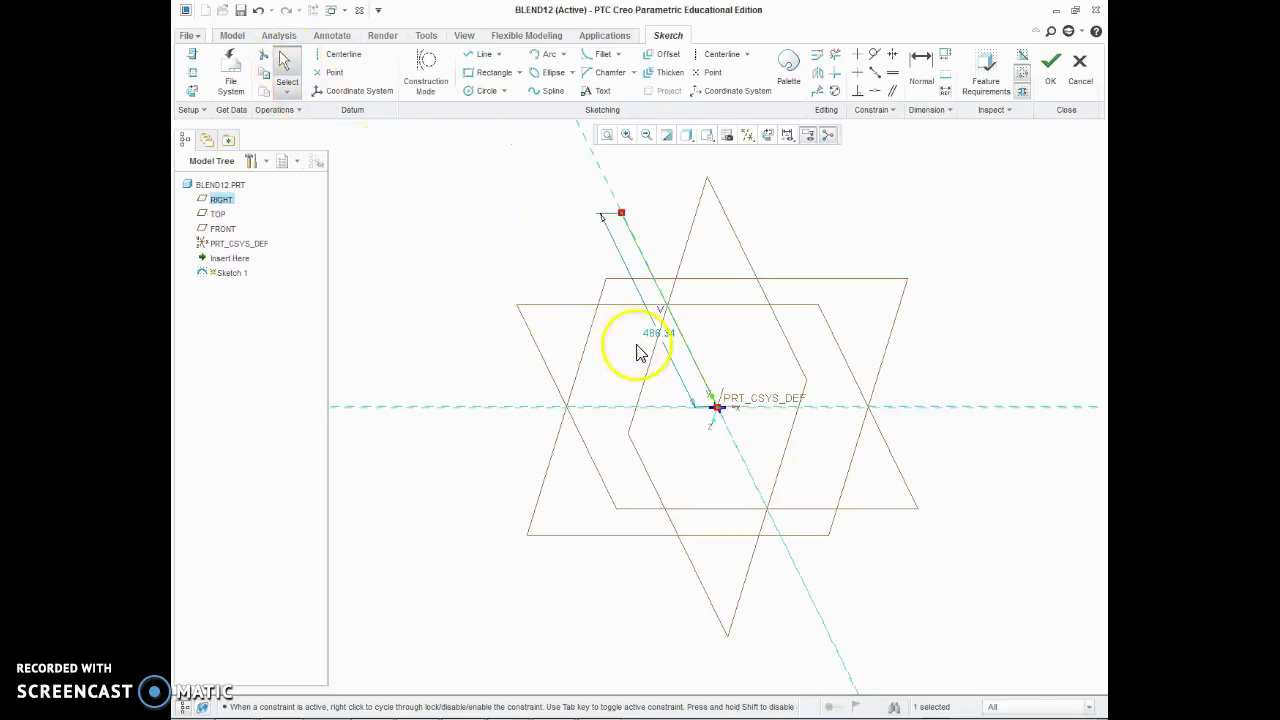
right_click(650, 343)
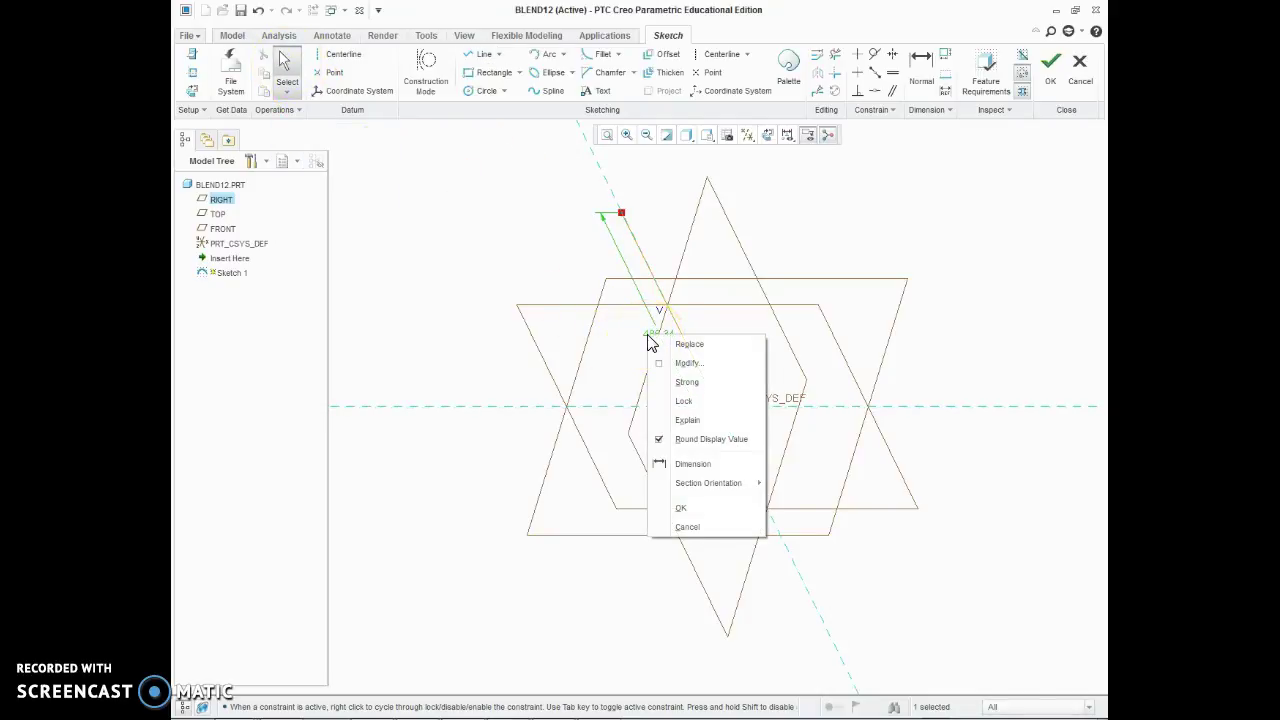
left_click(690, 364)
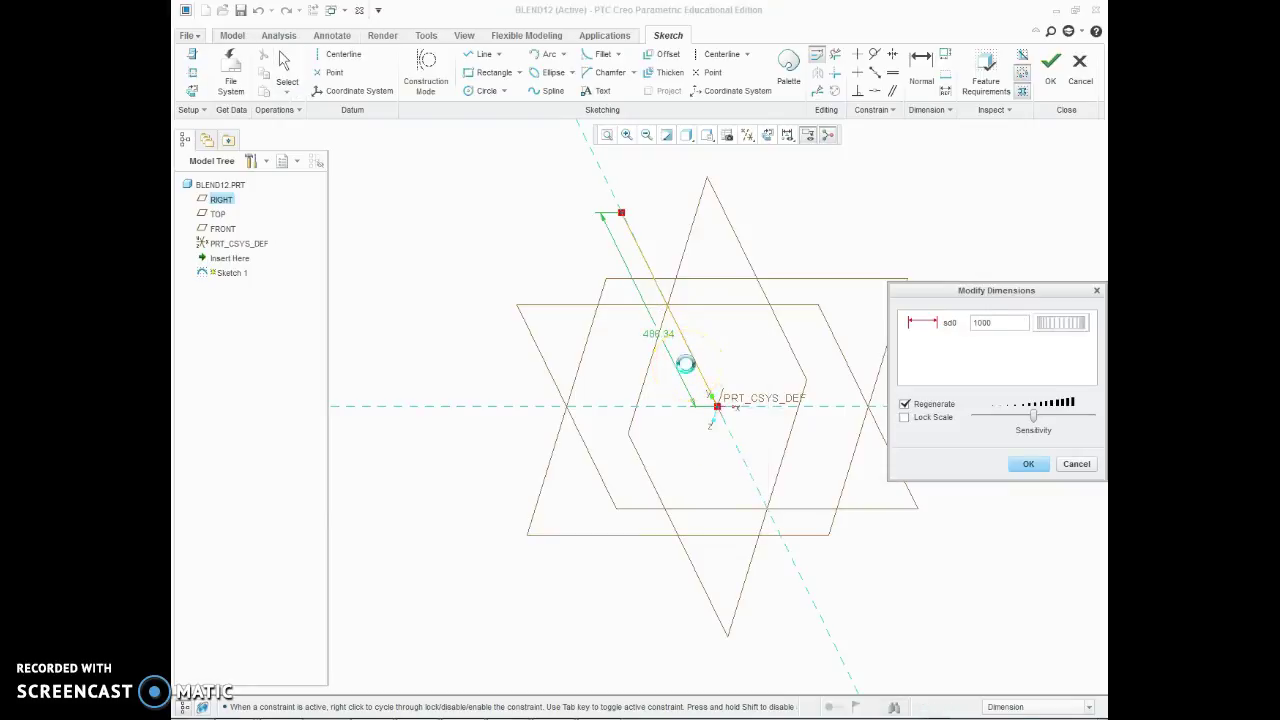
left_click(1028, 463)
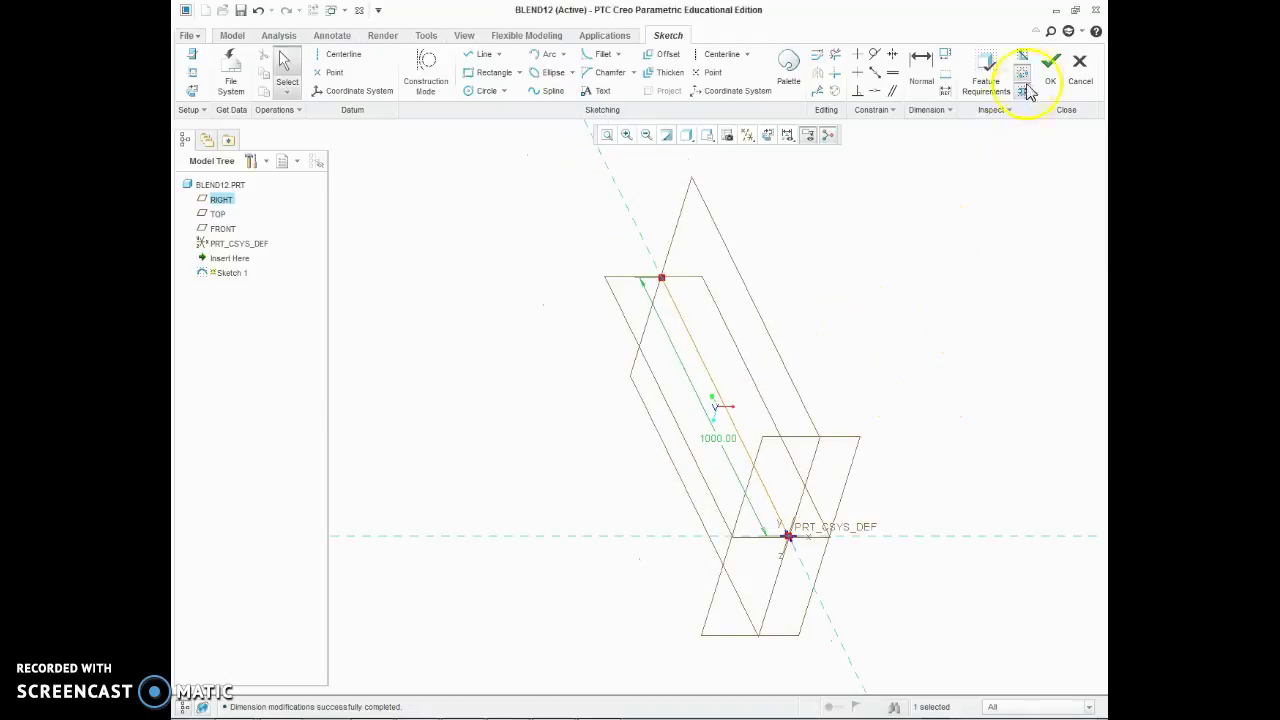
left_click(1053, 66)
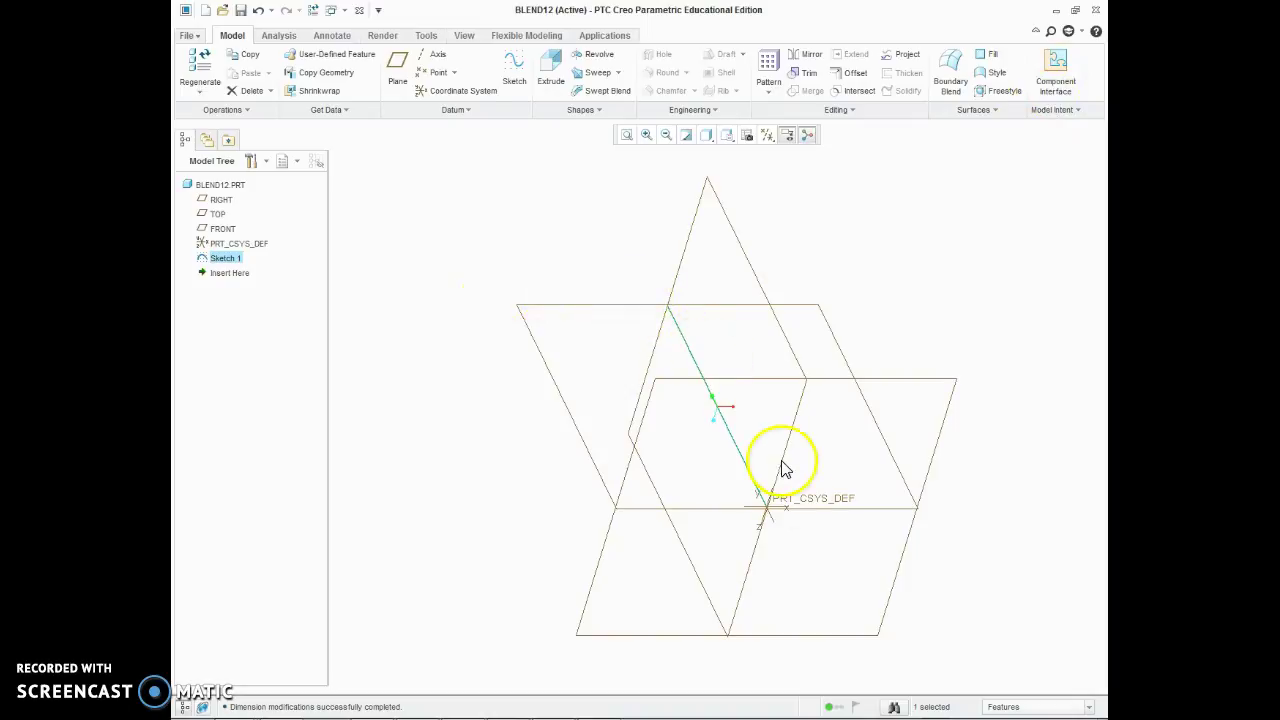
Start a swept blend along Sketch 1 and begin sketching Section 1.
left_click(622, 95)
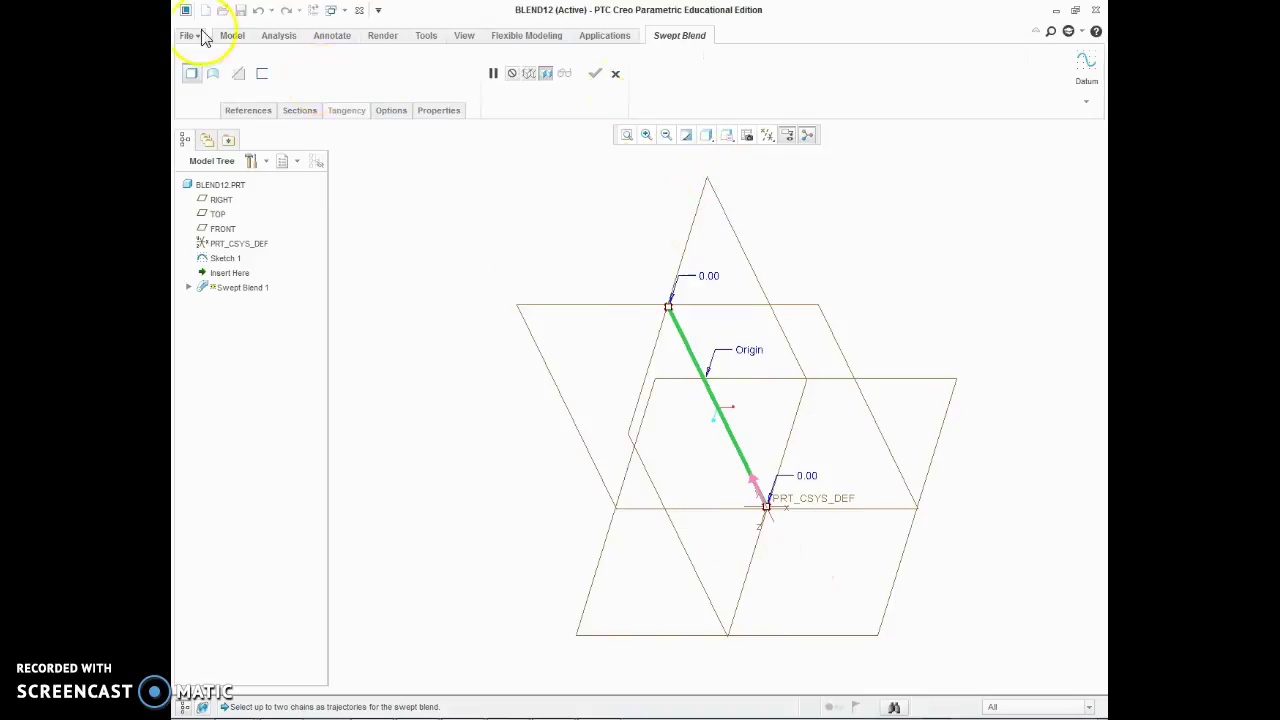
left_click(299, 111)
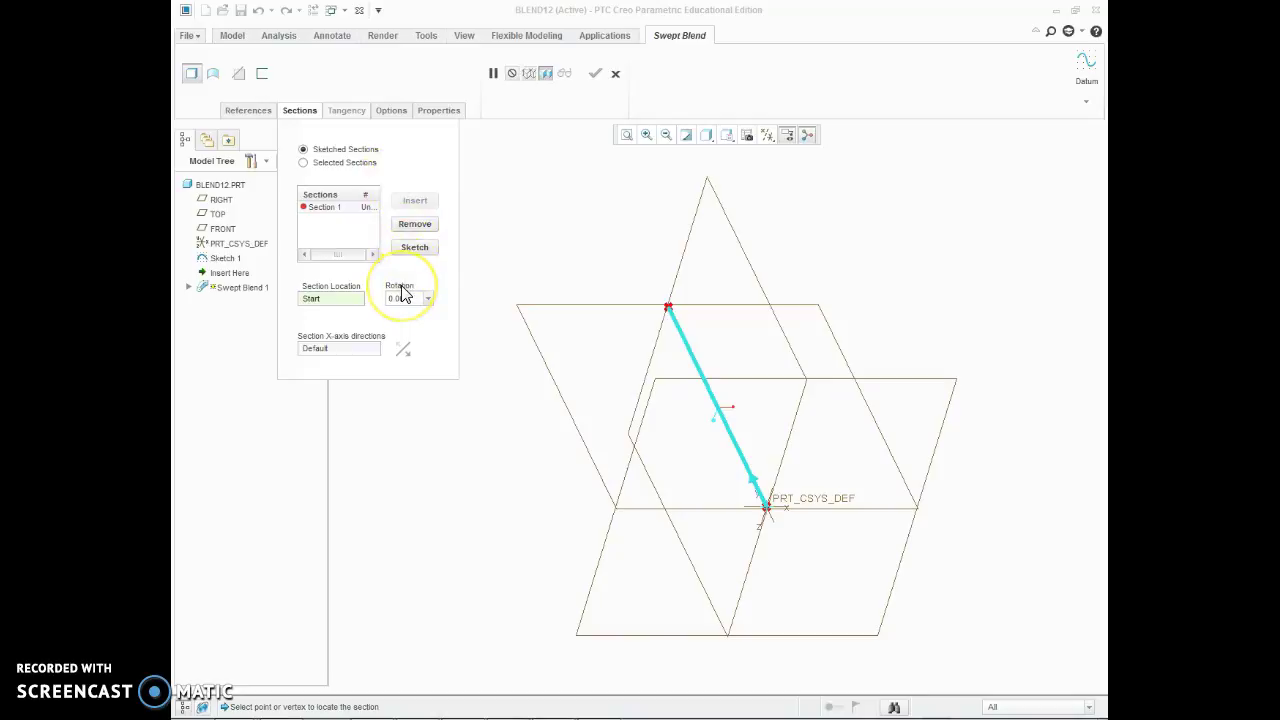
left_click(336, 209)
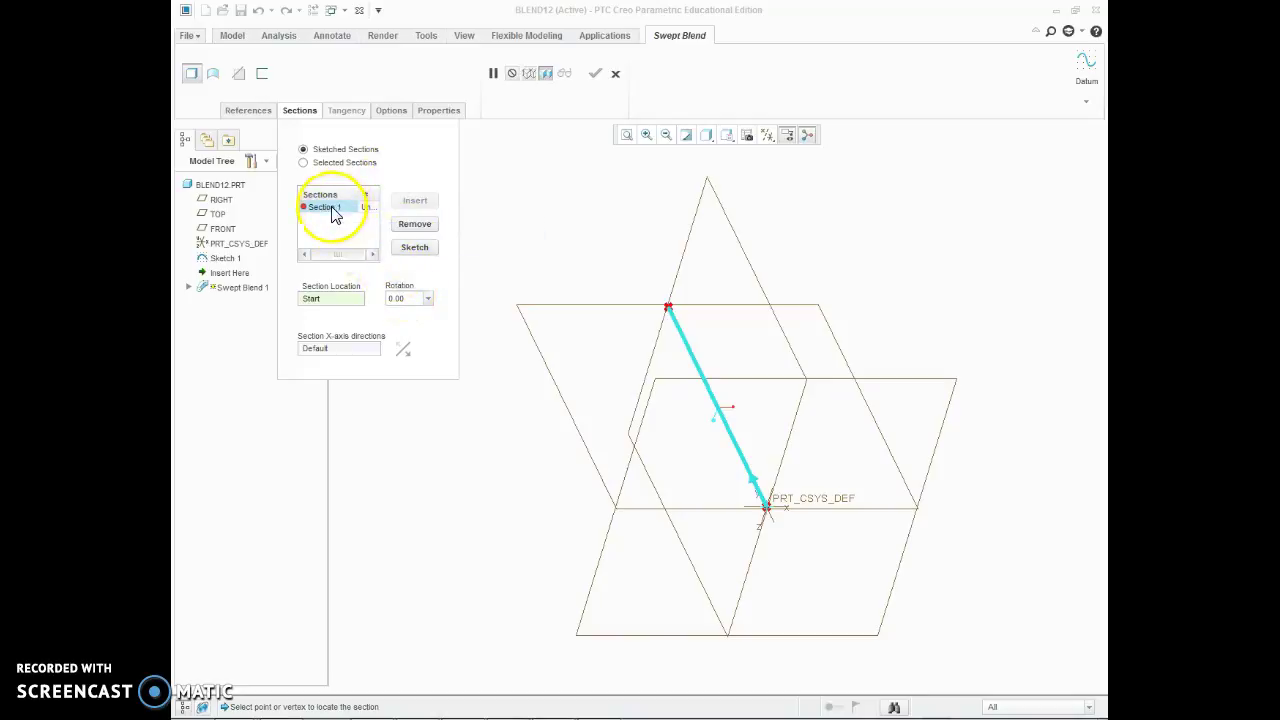
left_click(418, 247)
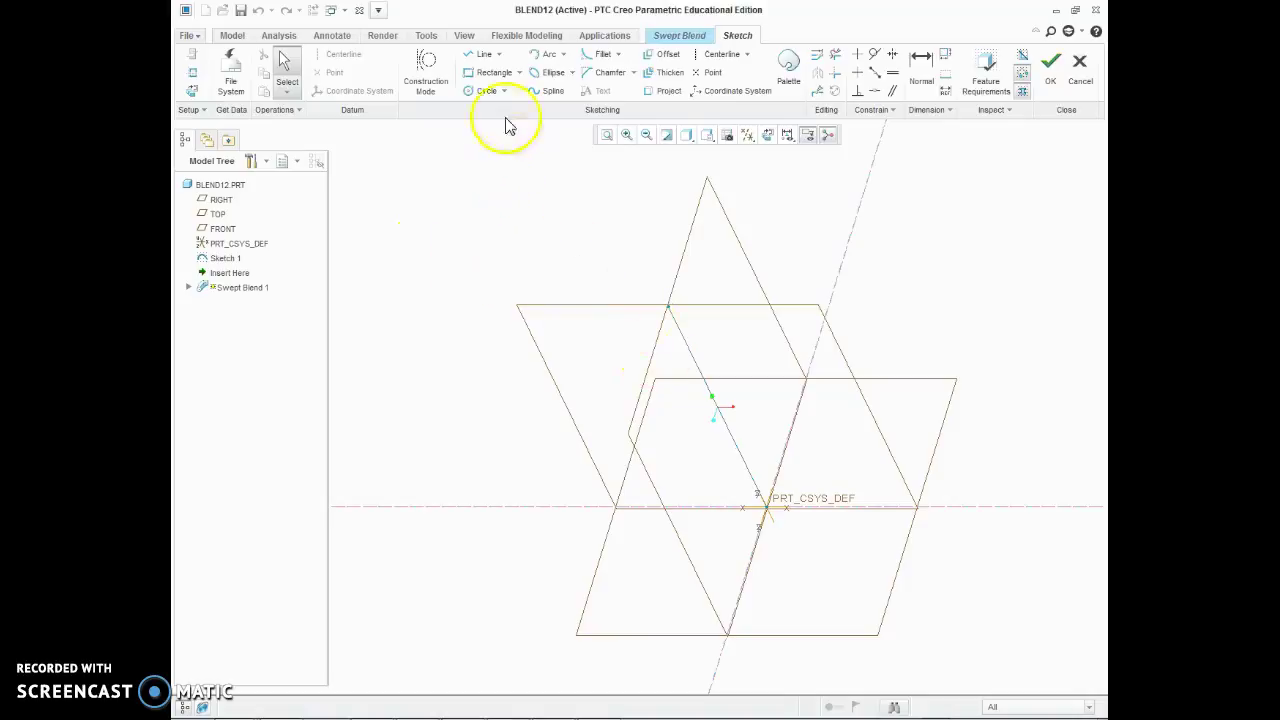
Add a construction circle at the origin dimensioned to 100.
left_click(424, 78)
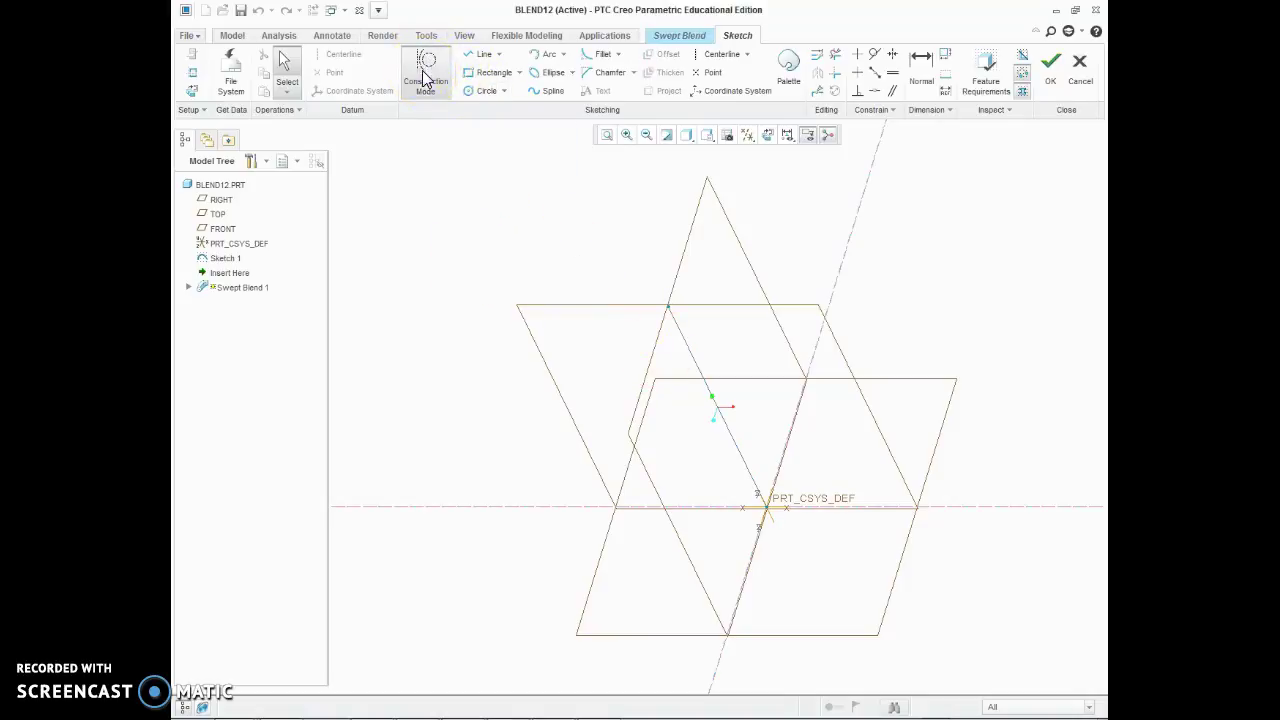
left_click(487, 92)
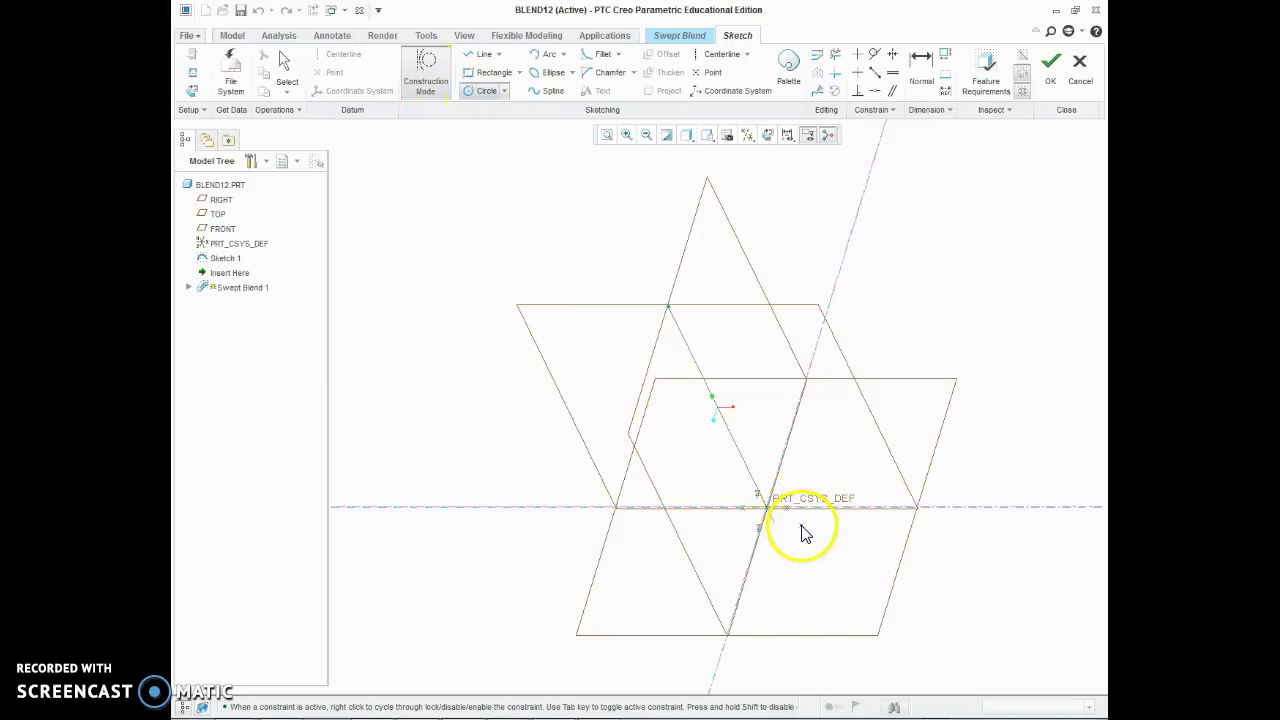
left_click(766, 508)
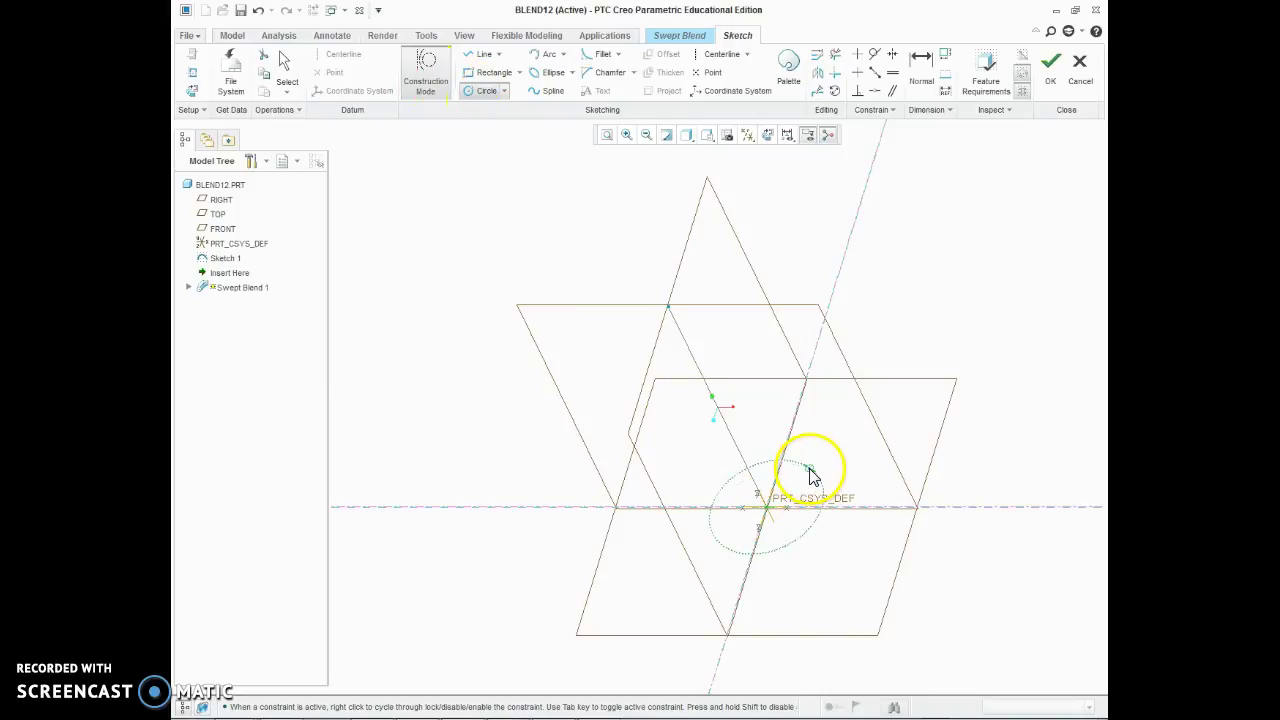
left_click(812, 480)
left_click(287, 65)
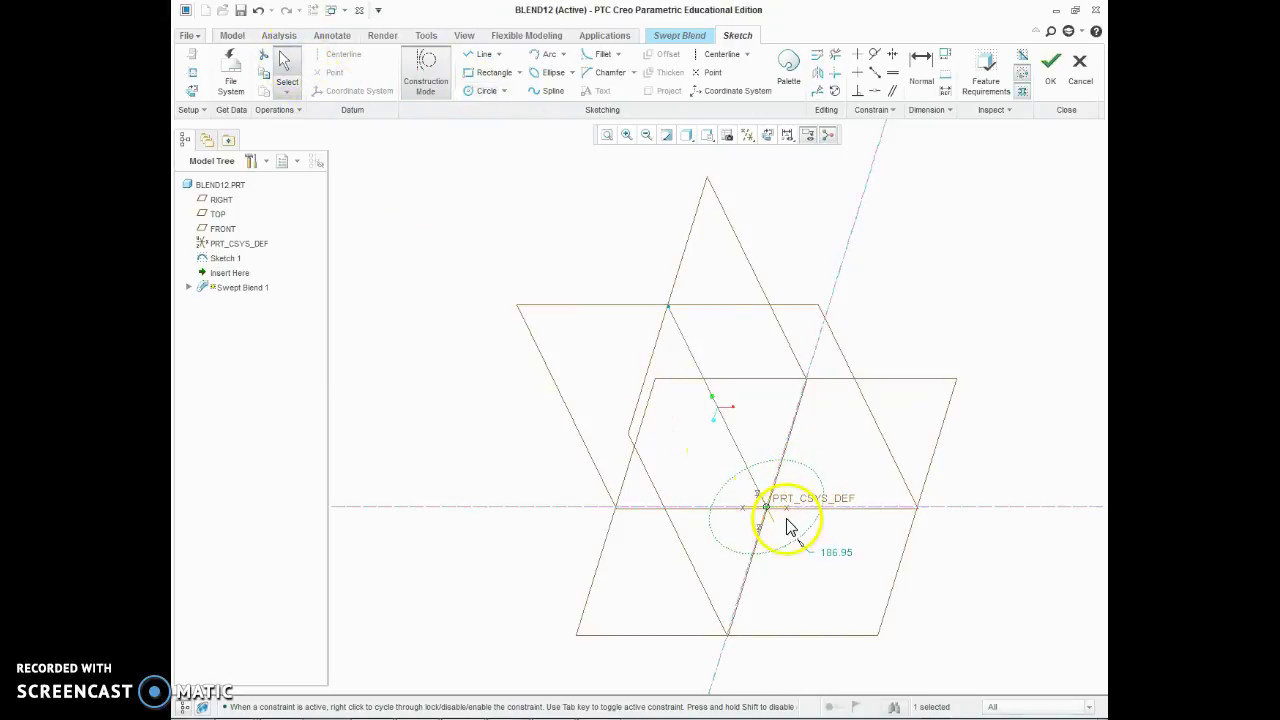
left_click(834, 556)
right_click(834, 564)
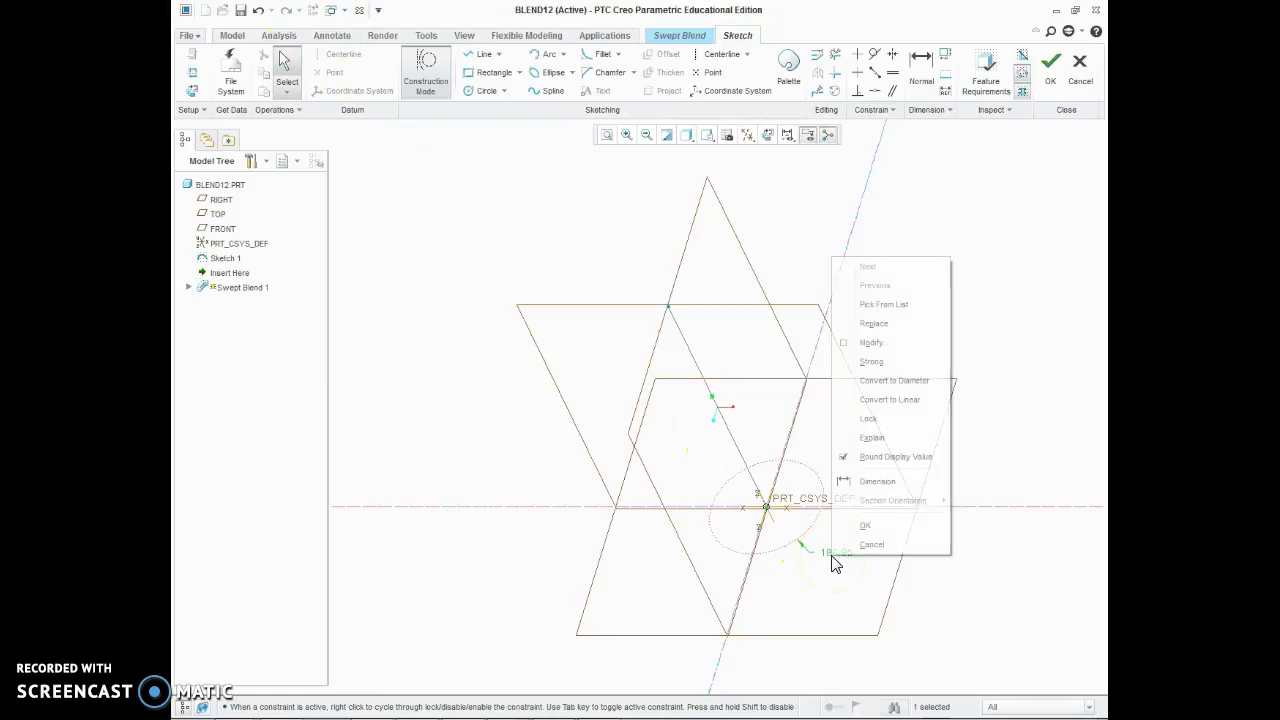
left_click(871, 343)
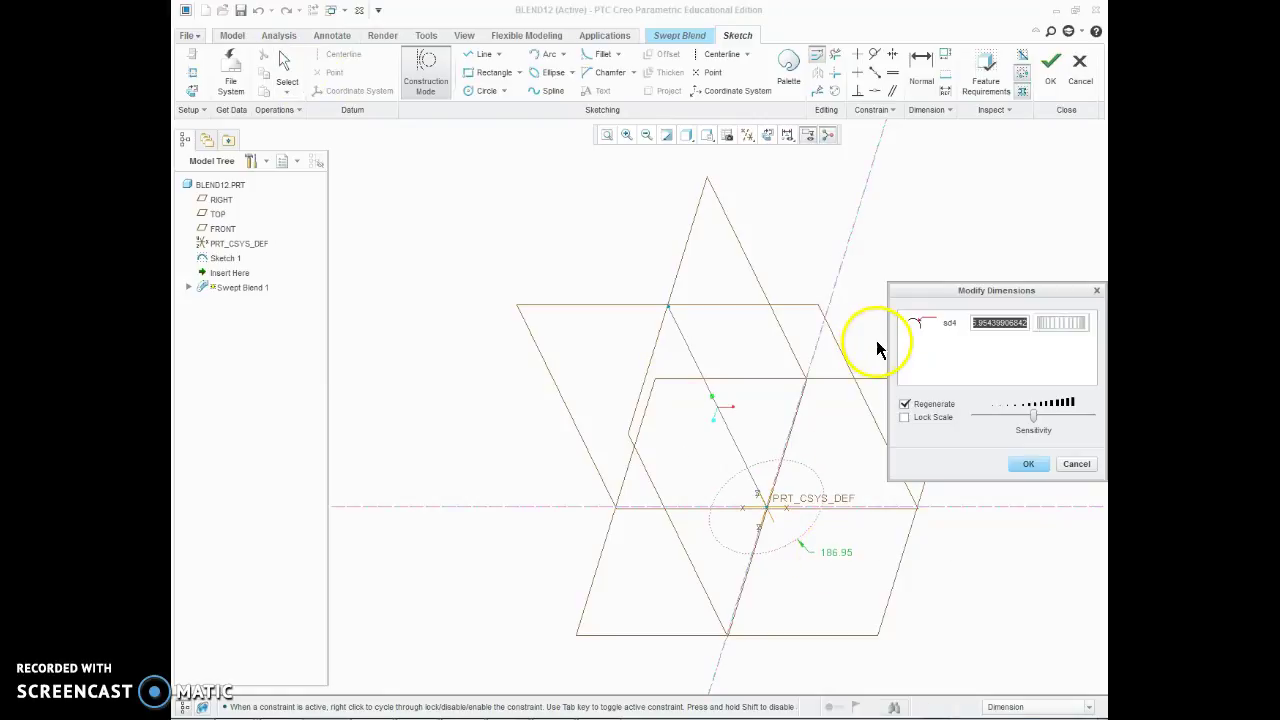
type("100")
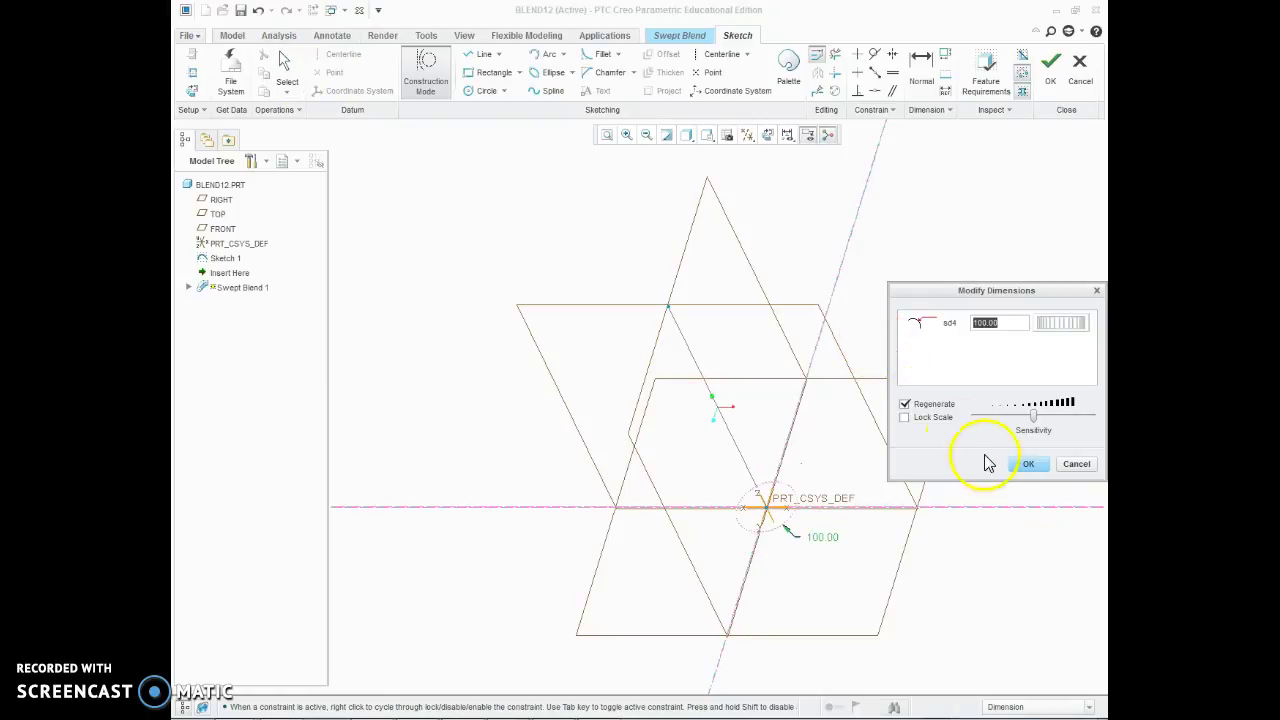
left_click(1028, 464)
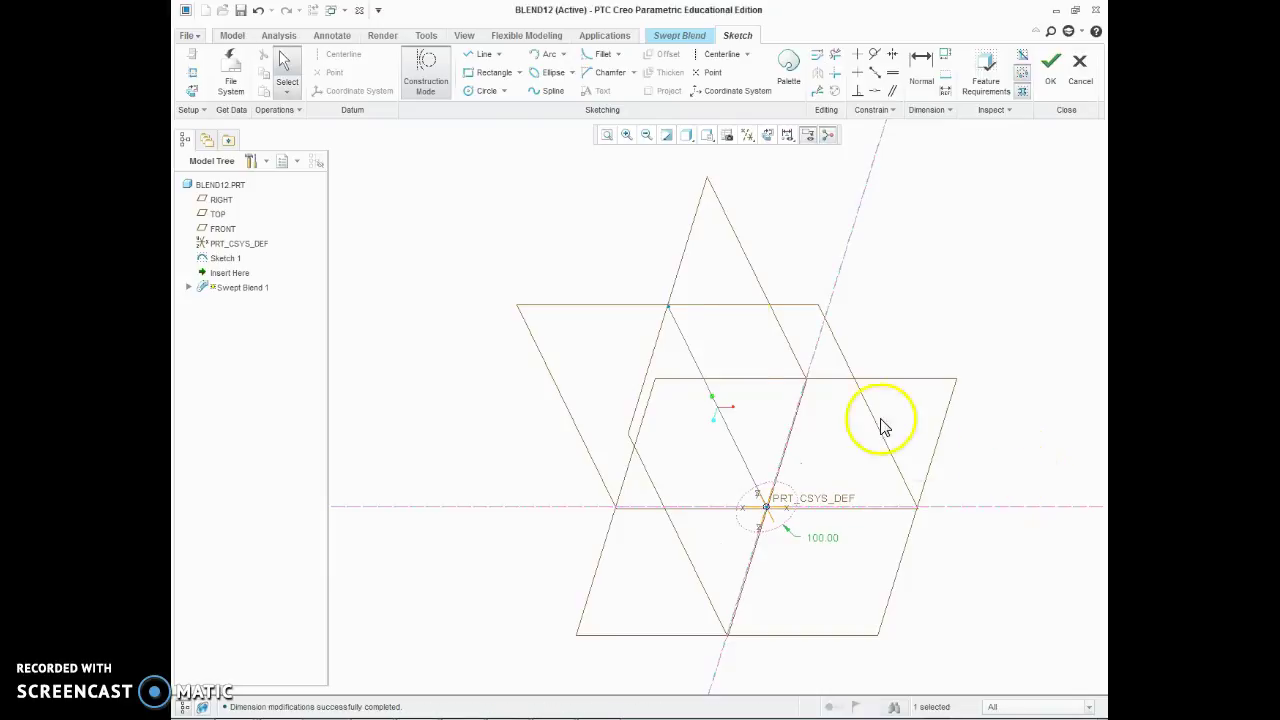
left_click(428, 84)
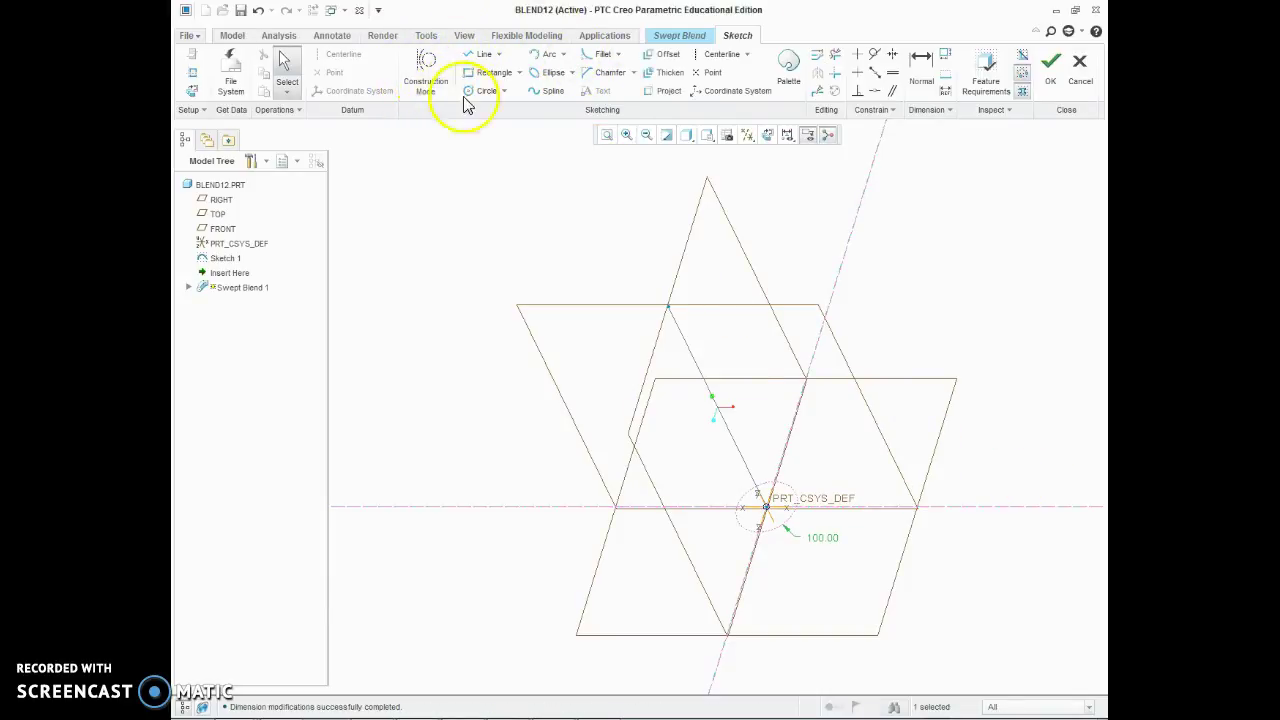
Draw four overlapping petal circles on the centerlines around the 100 construction circle.
left_click(486, 93)
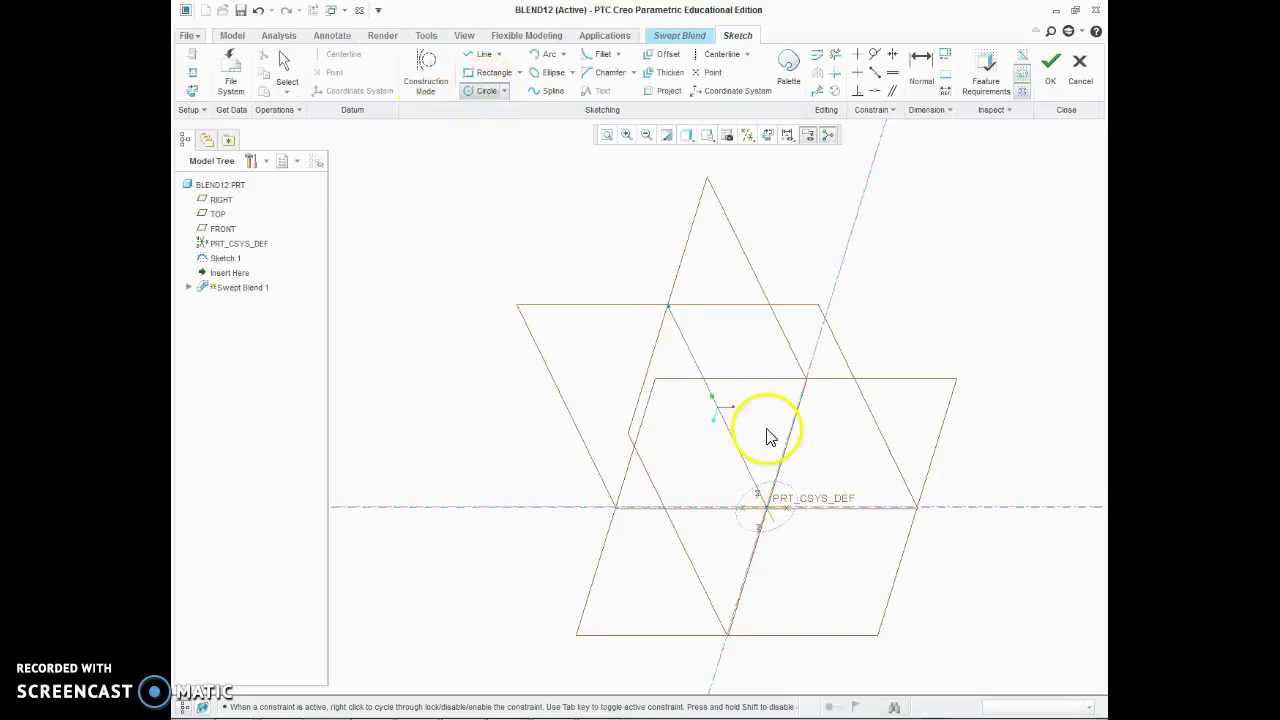
scroll(807, 520, "up", 3)
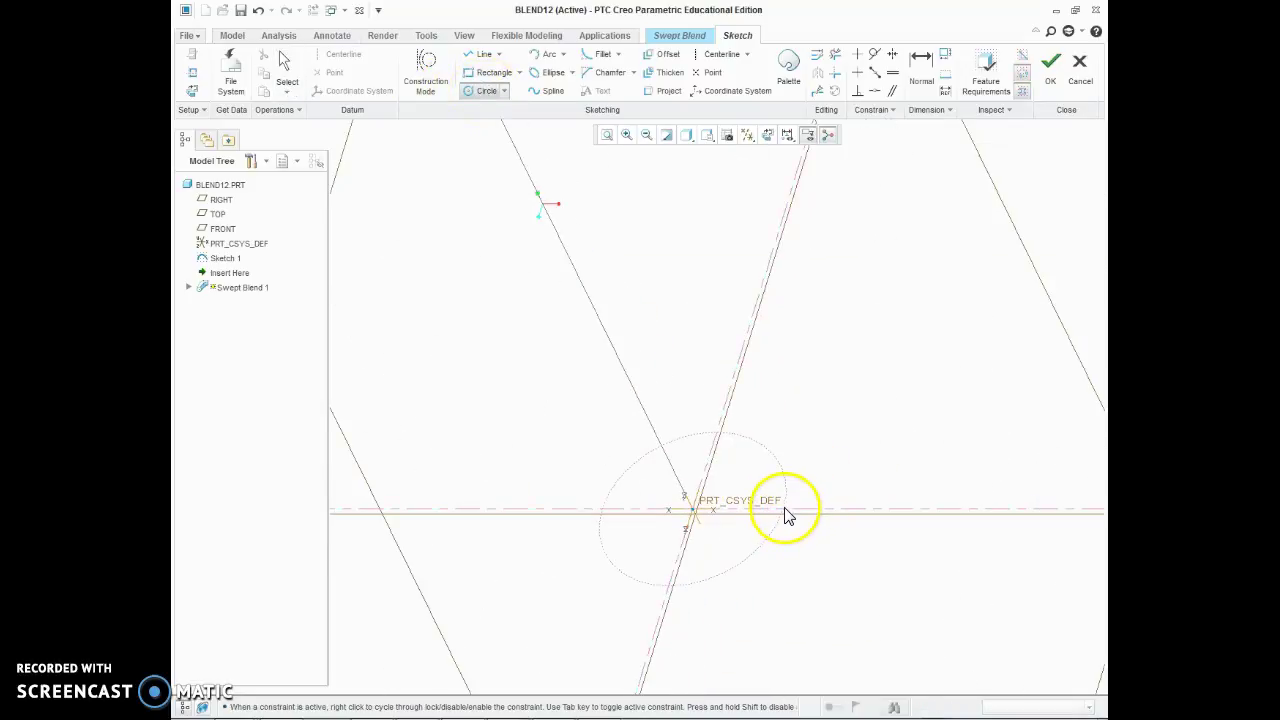
left_click(784, 511)
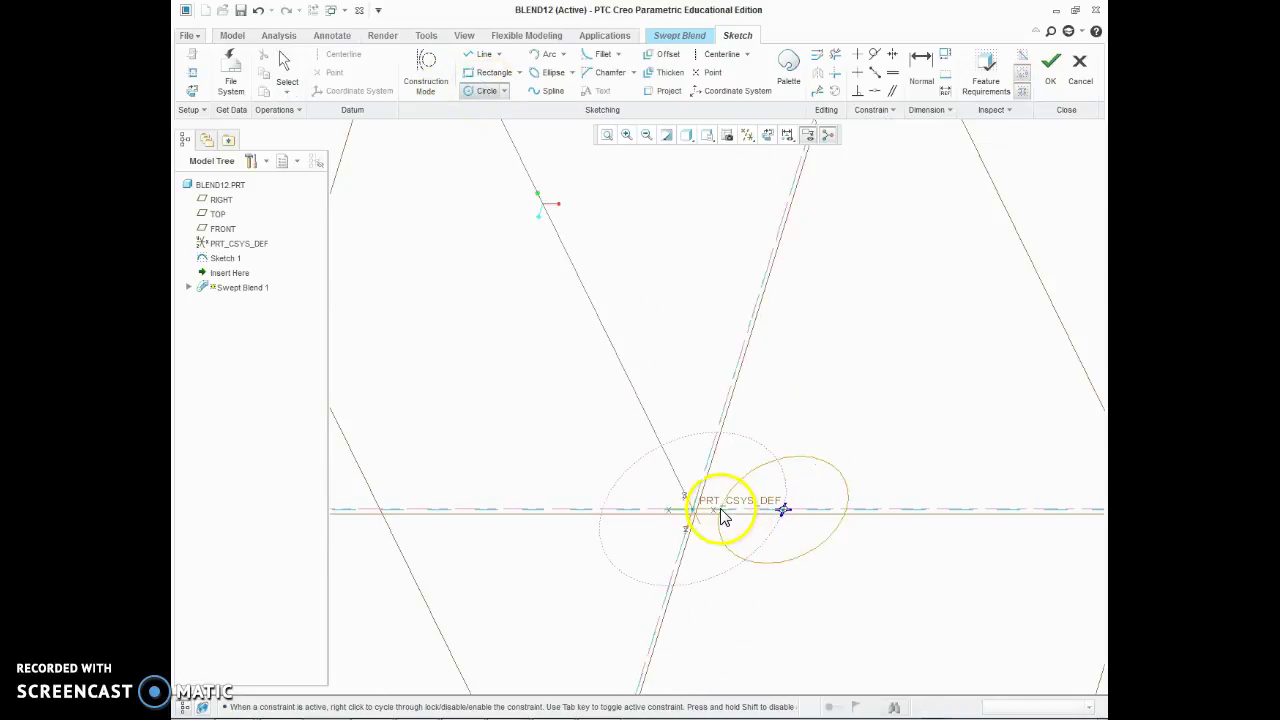
left_click(717, 434)
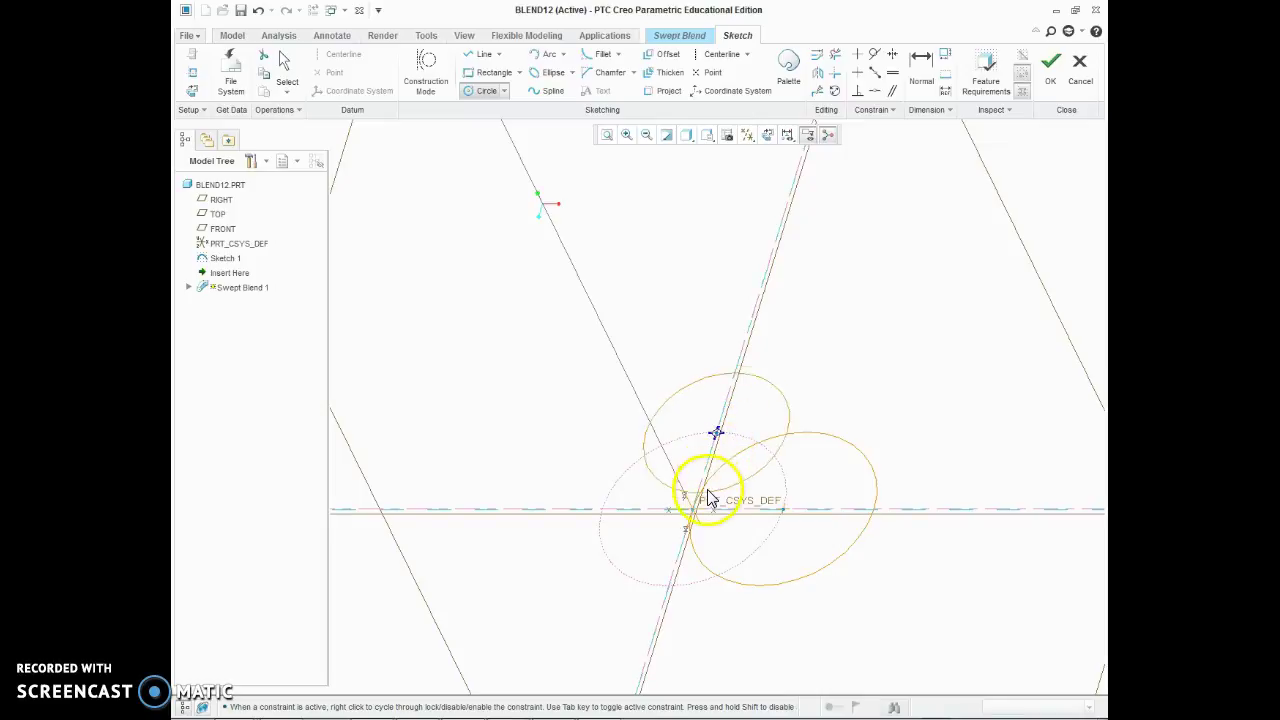
left_click(632, 527)
left_click(600, 510)
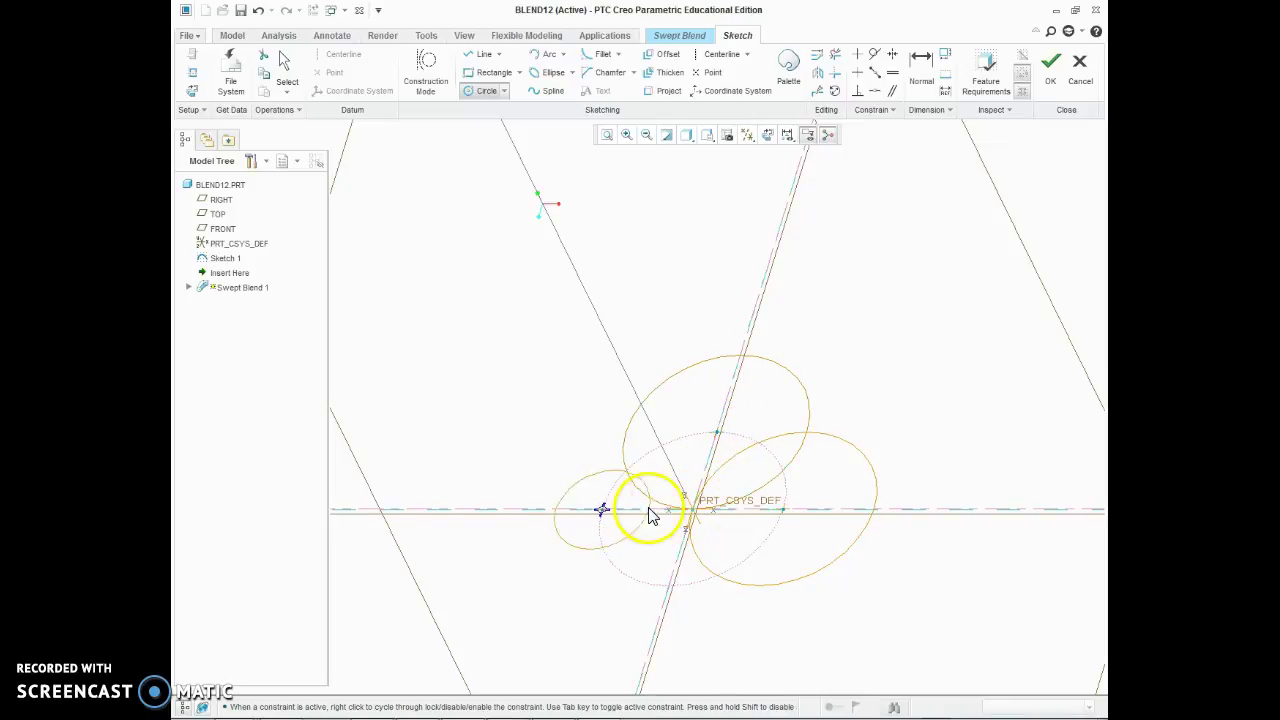
left_click(671, 591)
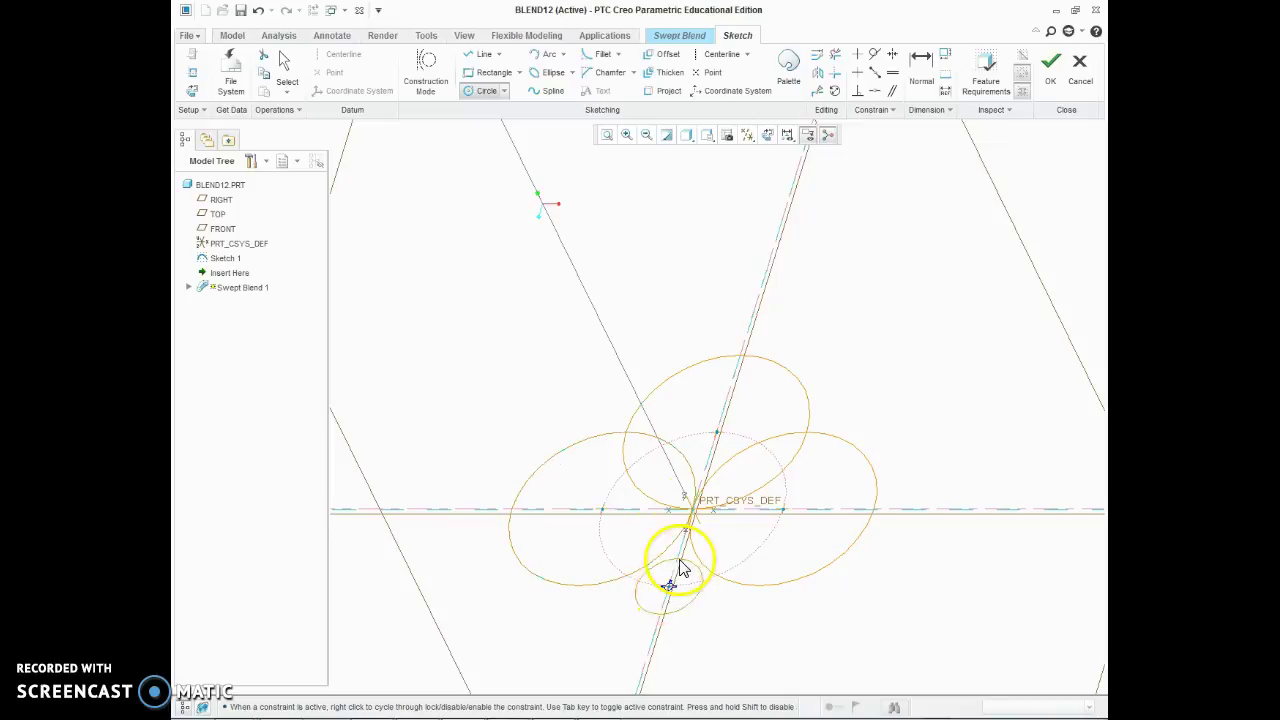
left_click(668, 586)
left_click(700, 515)
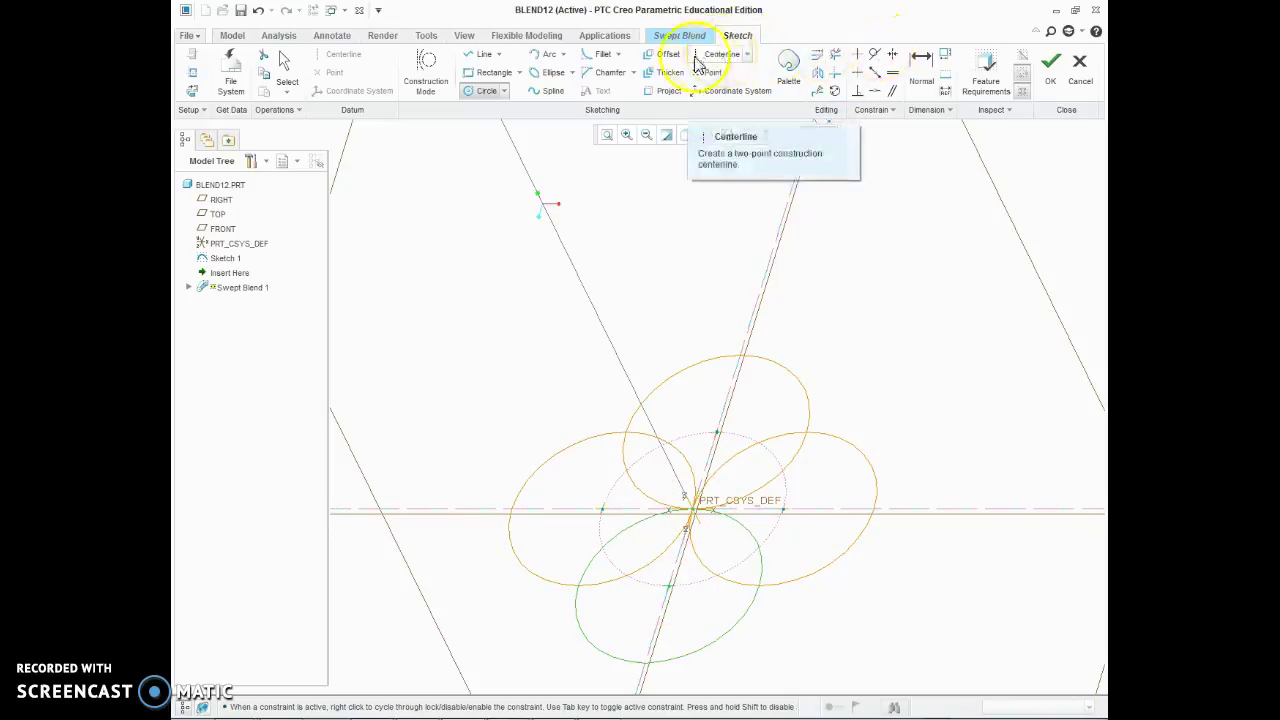
Delete the inner overlapping arcs, leaving a closed four-lobe clover outline.
left_click(837, 58)
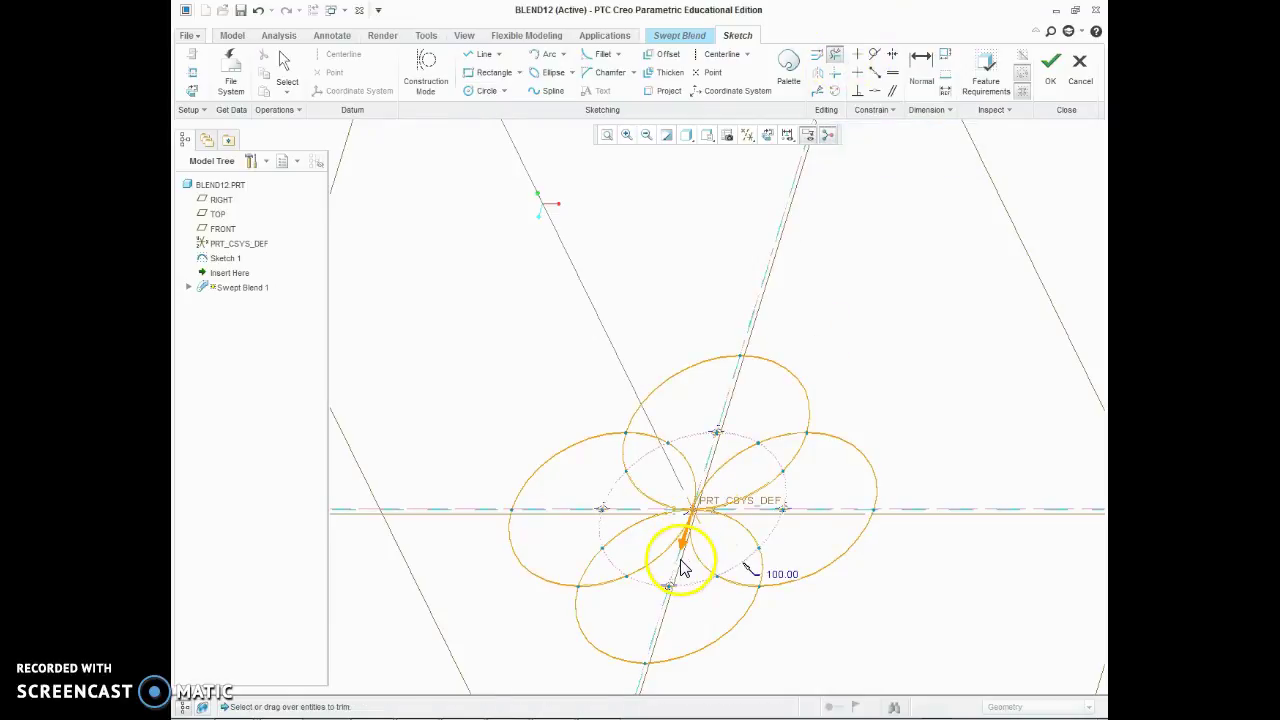
mouse_move(686, 568)
left_mouse_down()
mouse_move(733, 527)
mouse_move(735, 491)
mouse_move(700, 474)
mouse_move(668, 491)
mouse_move(694, 557)
left_mouse_up()
mouse_move(590, 495)
left_mouse_down()
mouse_move(662, 433)
mouse_move(749, 425)
mouse_move(805, 452)
mouse_move(755, 543)
mouse_move(782, 551)
mouse_move(736, 585)
mouse_move(610, 597)
mouse_move(580, 540)
left_mouse_up()
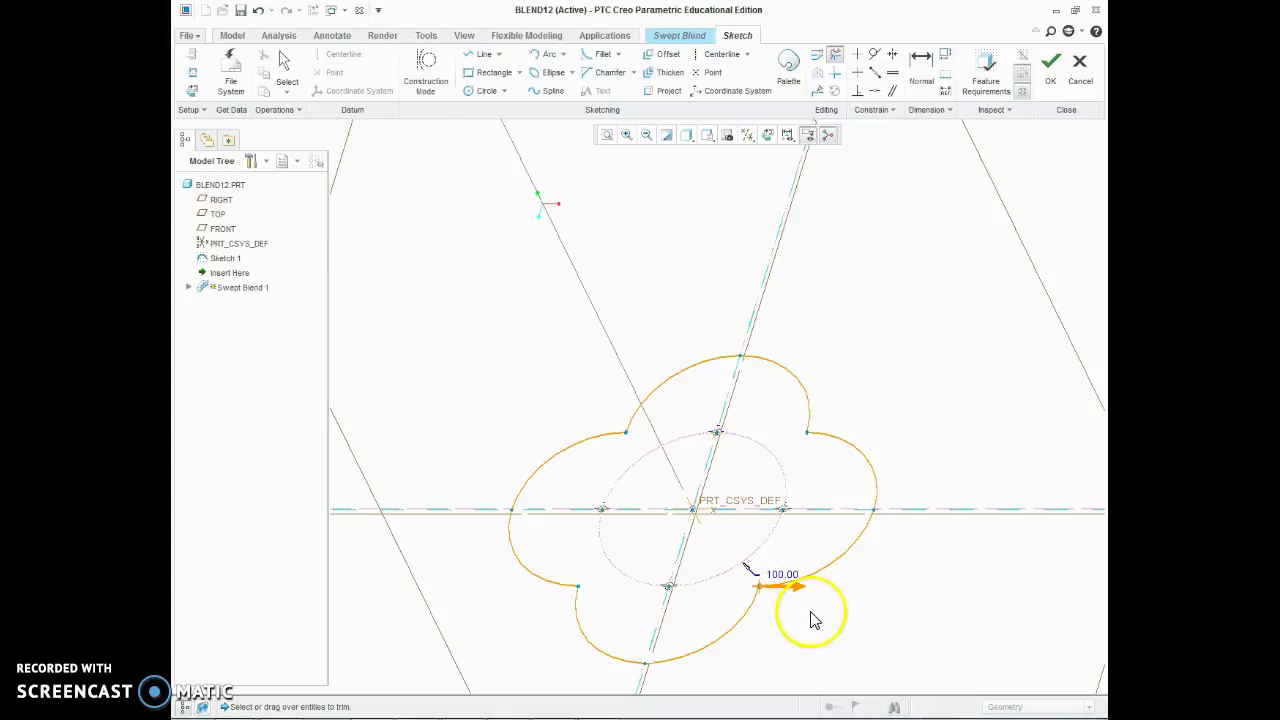
scroll(812, 620, "down", 4)
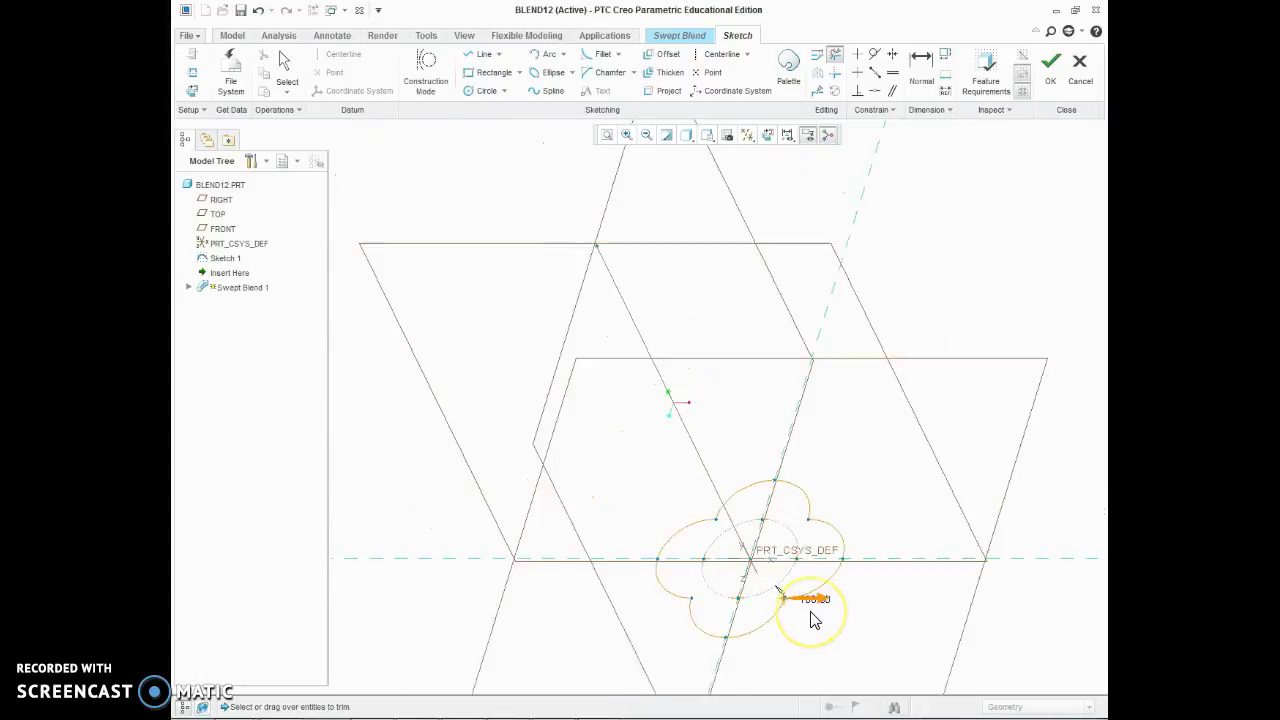
Accept the first section and begin sketching a second section at the path end.
left_click(1051, 65)
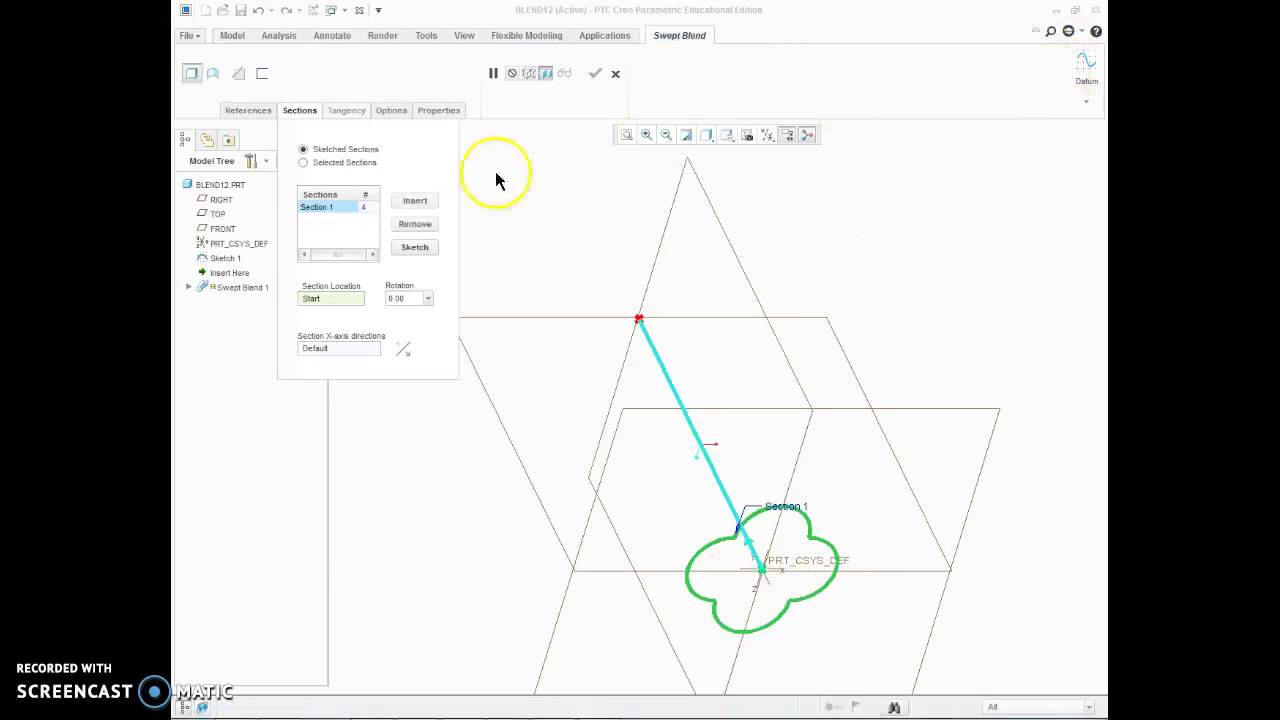
left_click(416, 204)
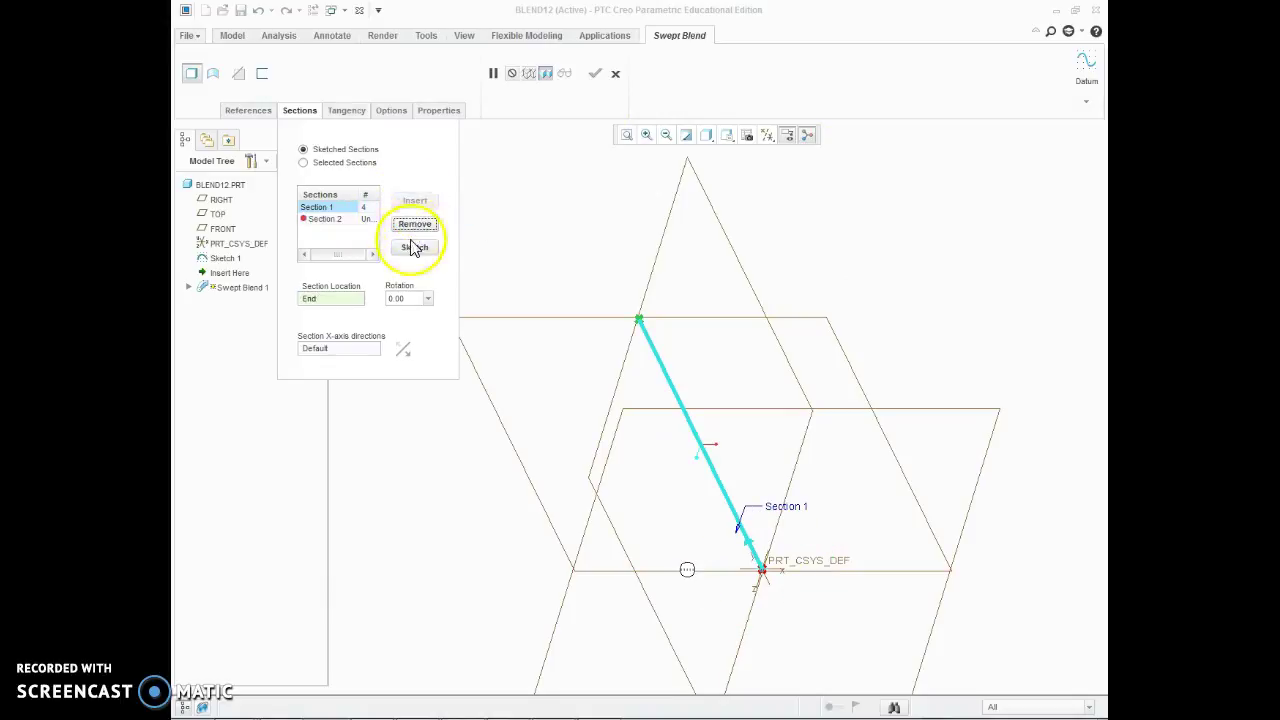
left_click(414, 248)
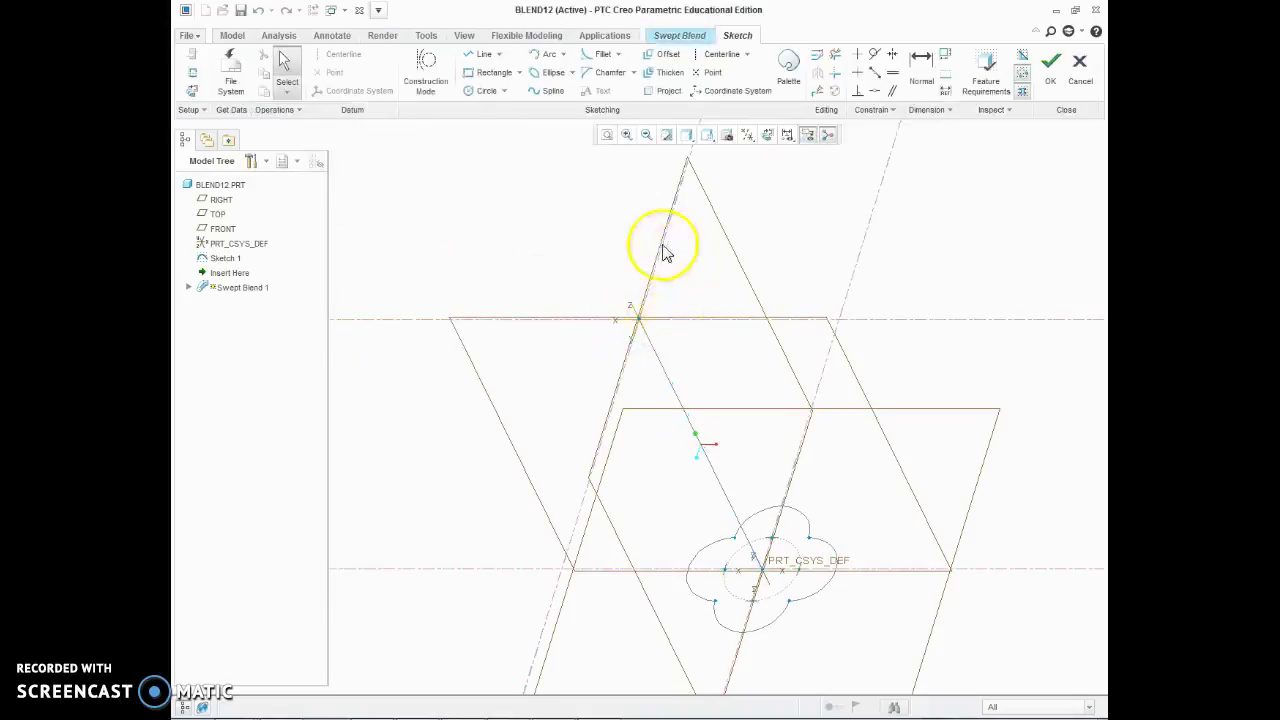
Draw a construction circle on the path end point and change its radius from 118.97 to 100.
left_click(441, 84)
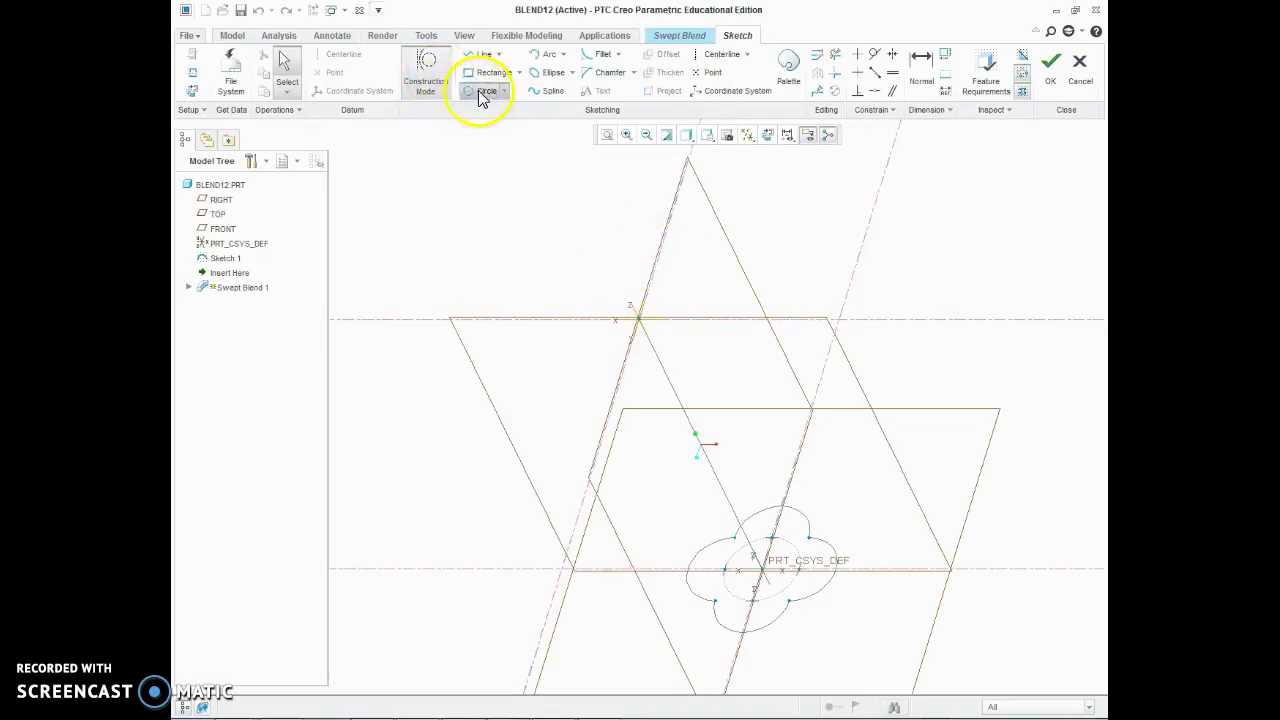
left_click(481, 93)
left_click(639, 321)
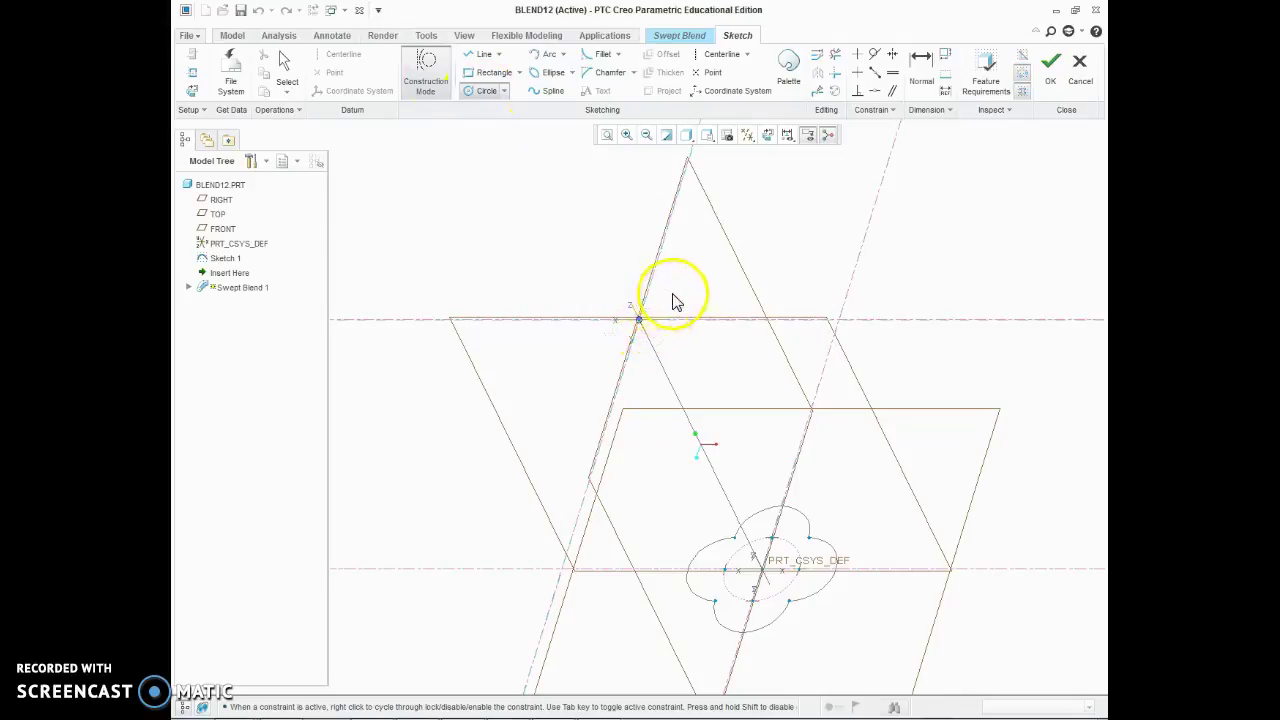
left_click(675, 297)
left_click(285, 62)
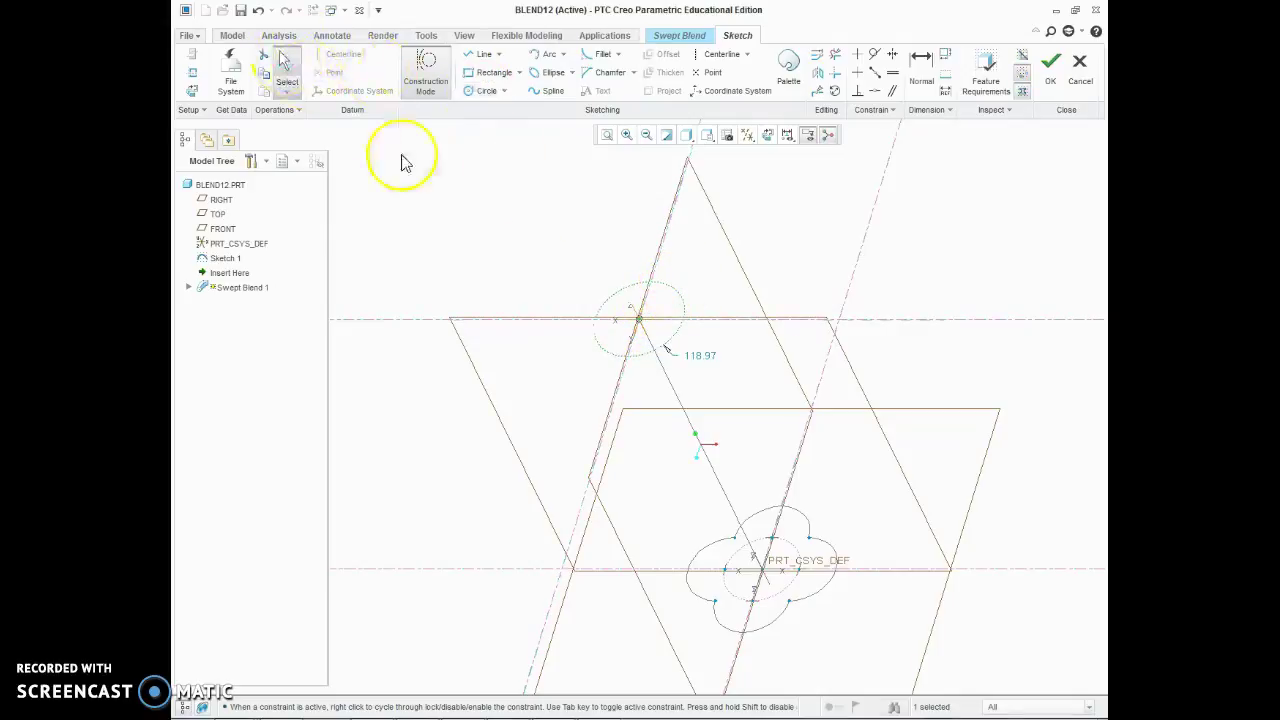
left_click(701, 359)
right_click(701, 359)
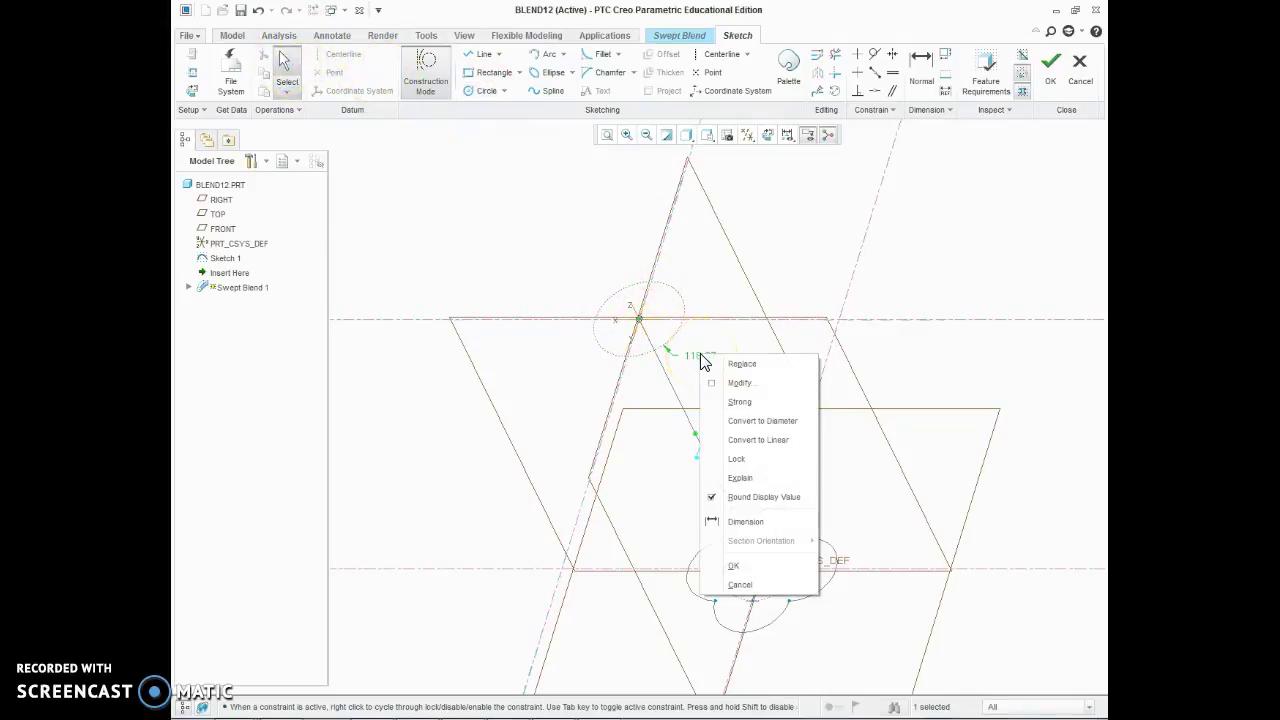
left_click(737, 391)
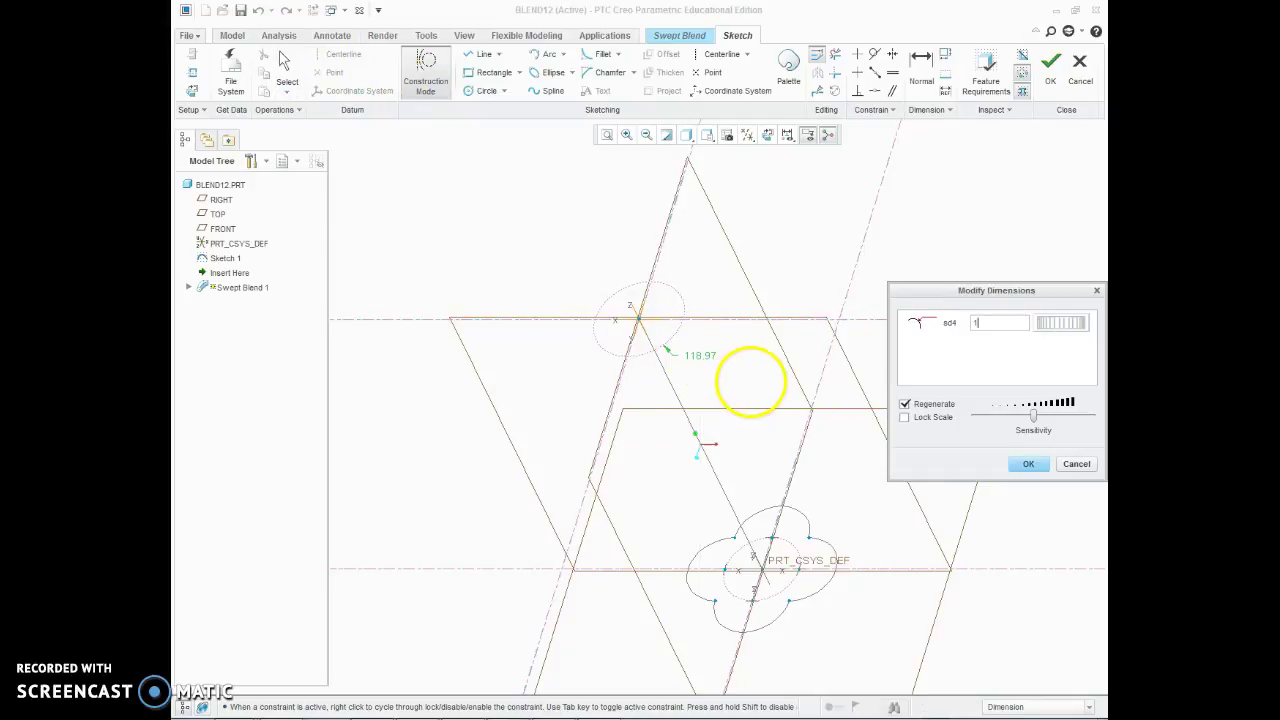
key("Return")
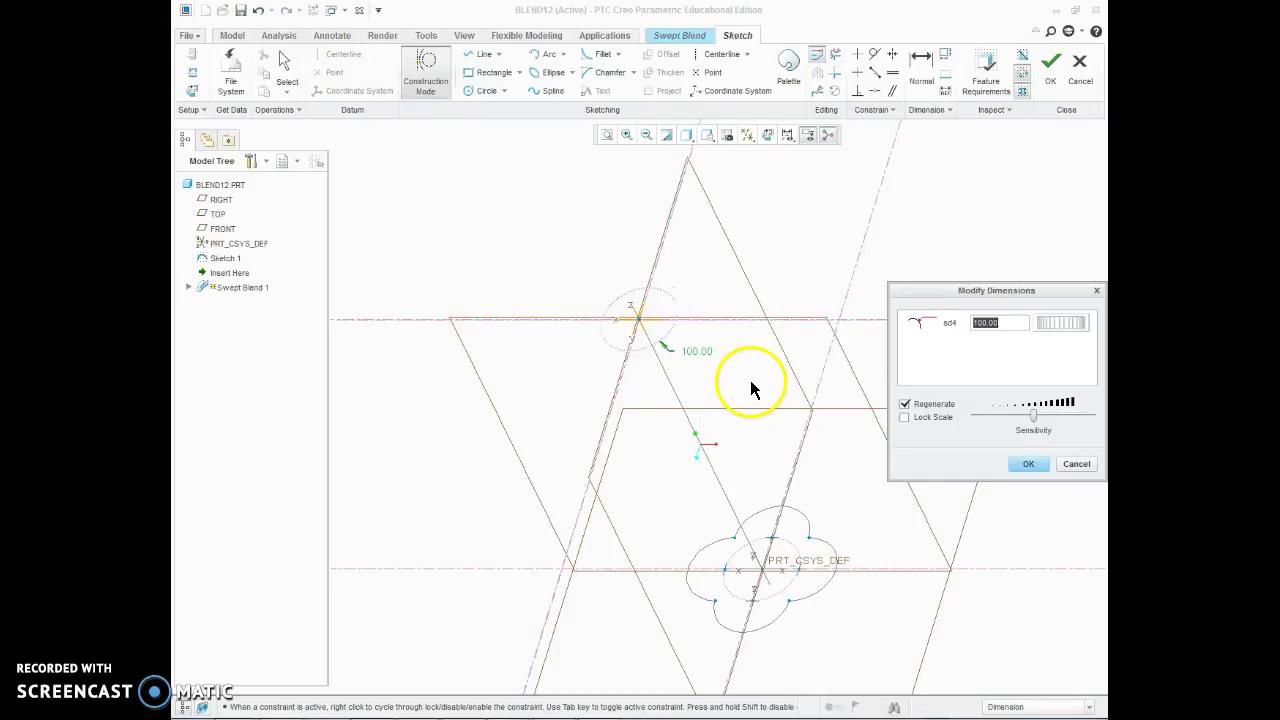
left_click(1028, 464)
Add four overlapping petal circles around the construction circle.
left_click(425, 65)
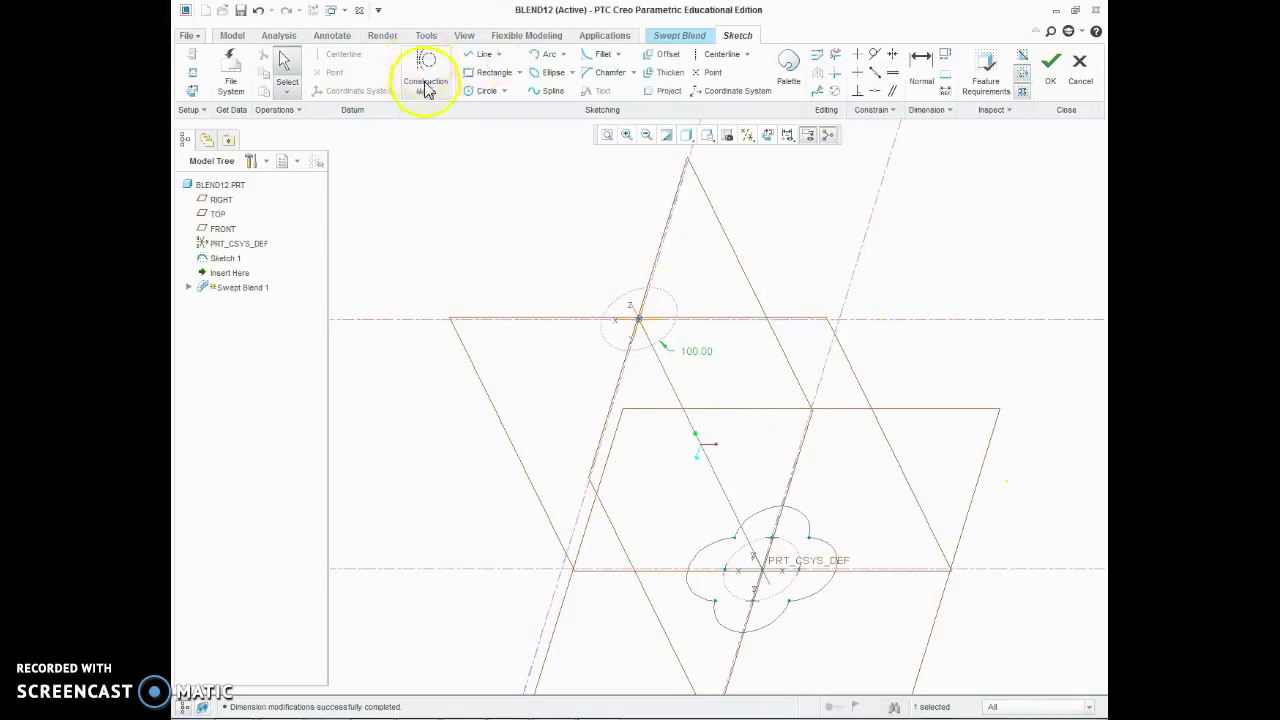
left_click(484, 92)
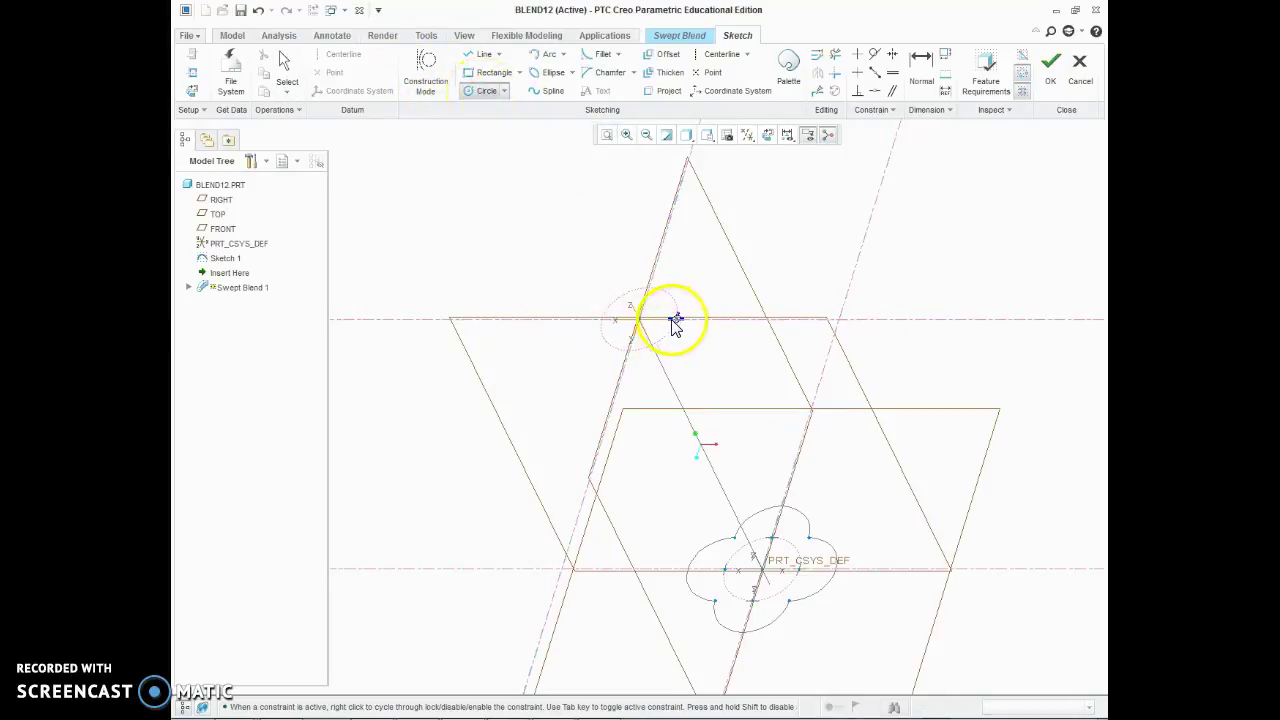
left_click(649, 289)
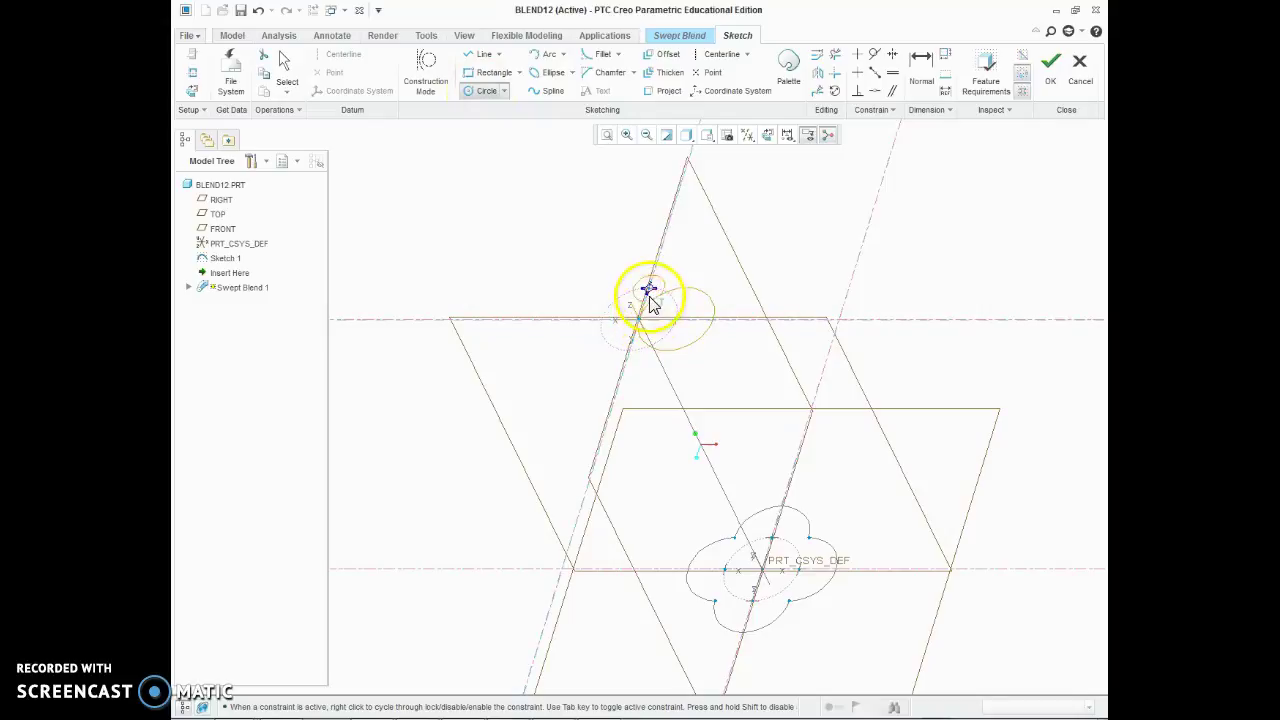
left_click(645, 320)
left_click(604, 319)
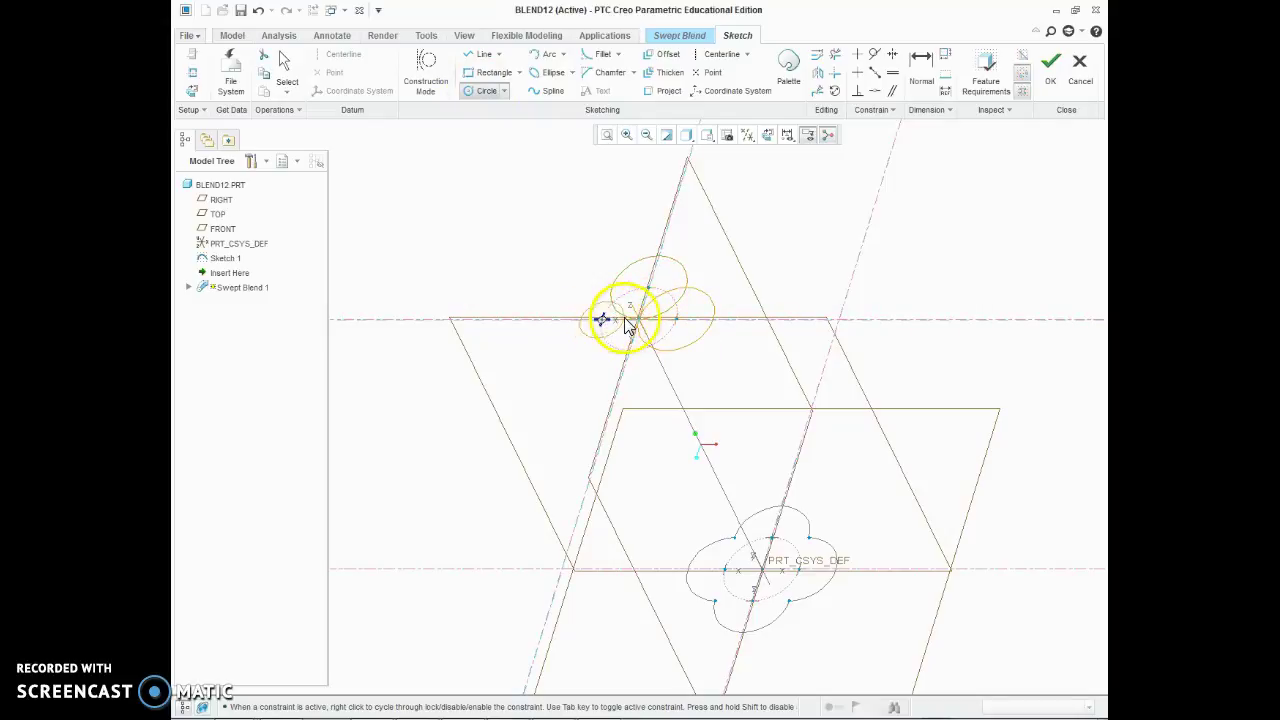
left_click(640, 324)
left_click(630, 349)
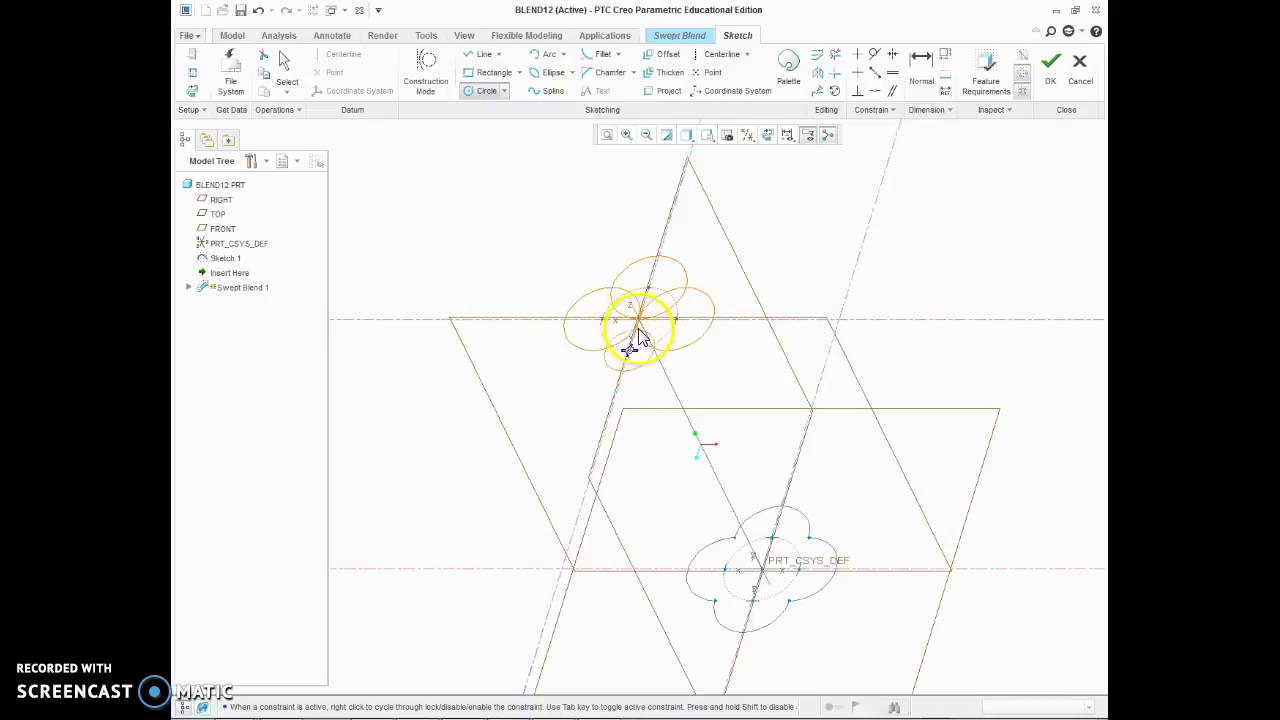
left_click(640, 322)
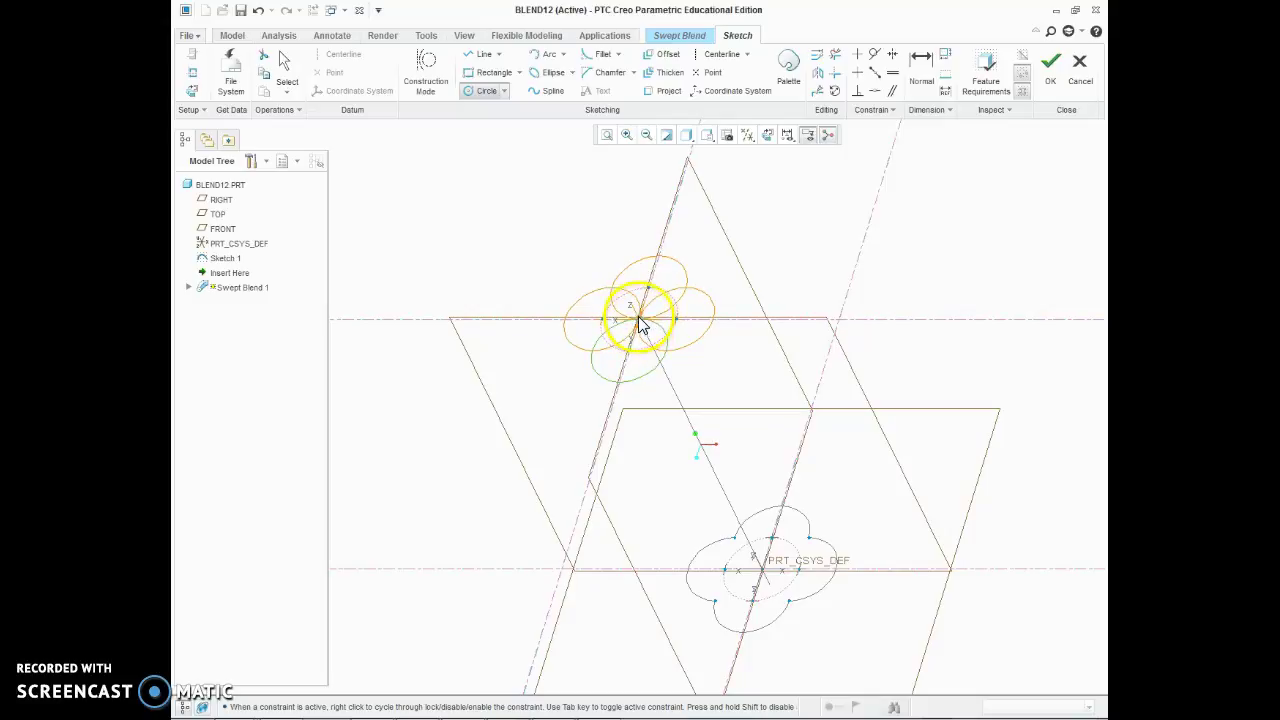
Delete the unwanted arcs to form a four-lobe outline and accept the second section.
left_click(835, 54)
scroll(630, 345, "up", 3)
scroll(630, 350, "up", 4)
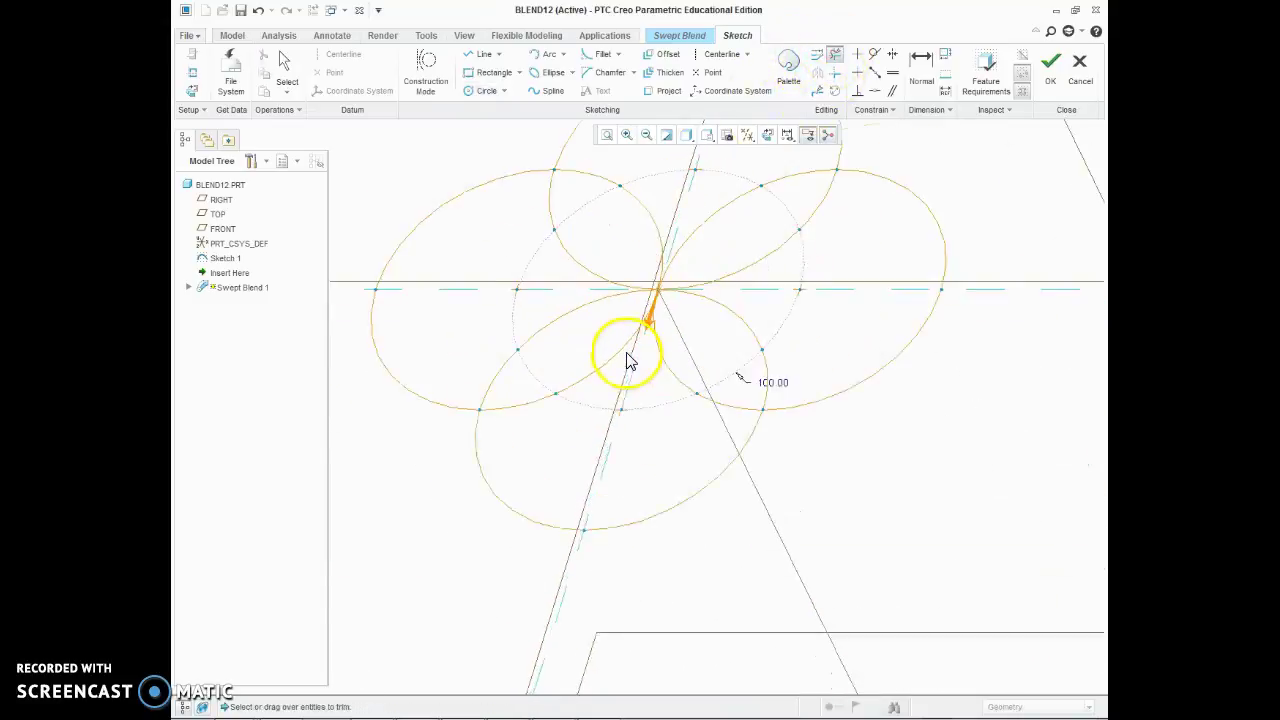
mouse_move(594, 322)
left_mouse_down()
mouse_move(679, 320)
mouse_move(702, 292)
mouse_move(689, 232)
mouse_move(623, 227)
mouse_move(600, 270)
mouse_move(612, 332)
left_mouse_up()
left_click_drag(505, 440, 445, 365)
left_click_drag(485, 193, 580, 134)
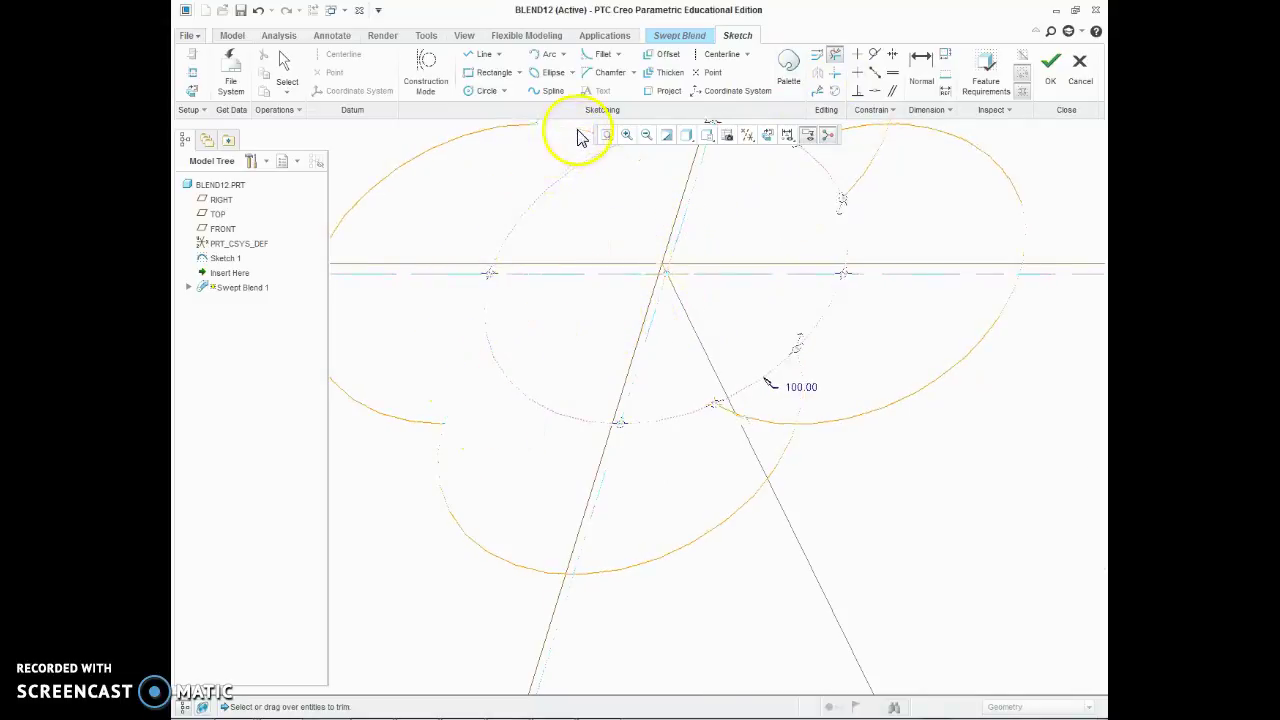
mouse_move(705, 447)
left_mouse_down()
mouse_move(808, 408)
mouse_move(800, 383)
left_mouse_up()
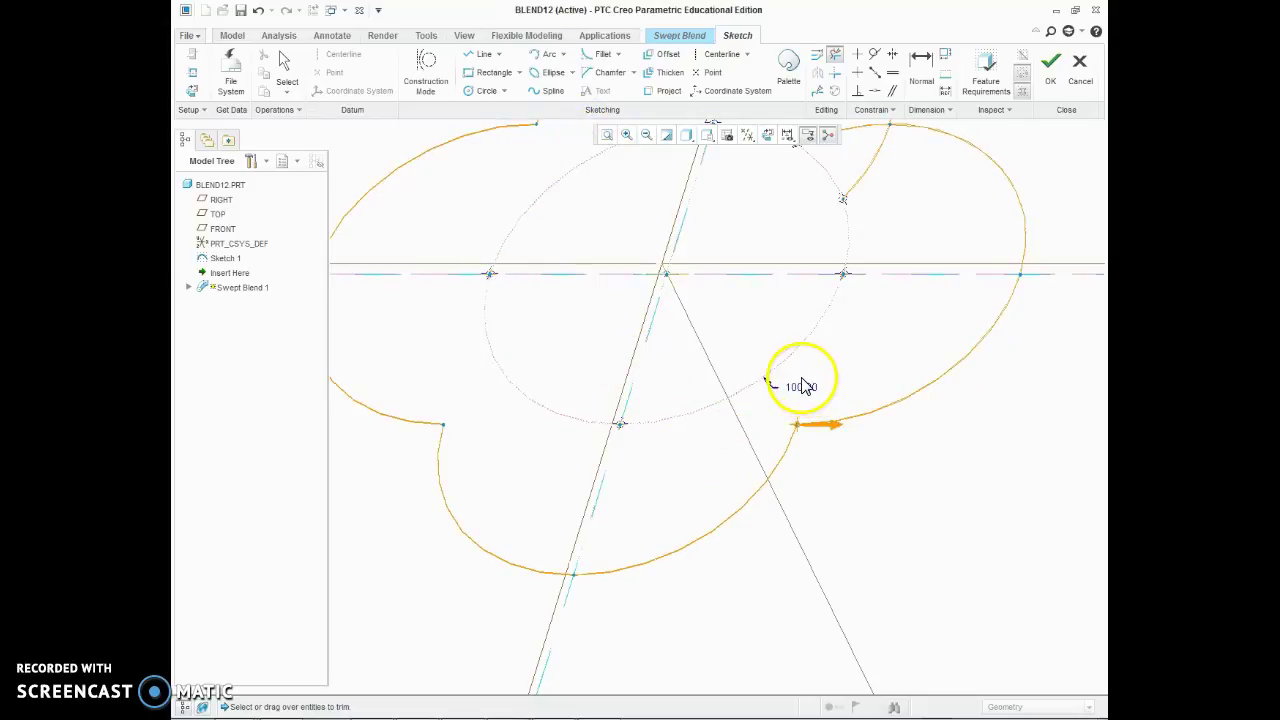
left_click_drag(852, 137, 871, 186)
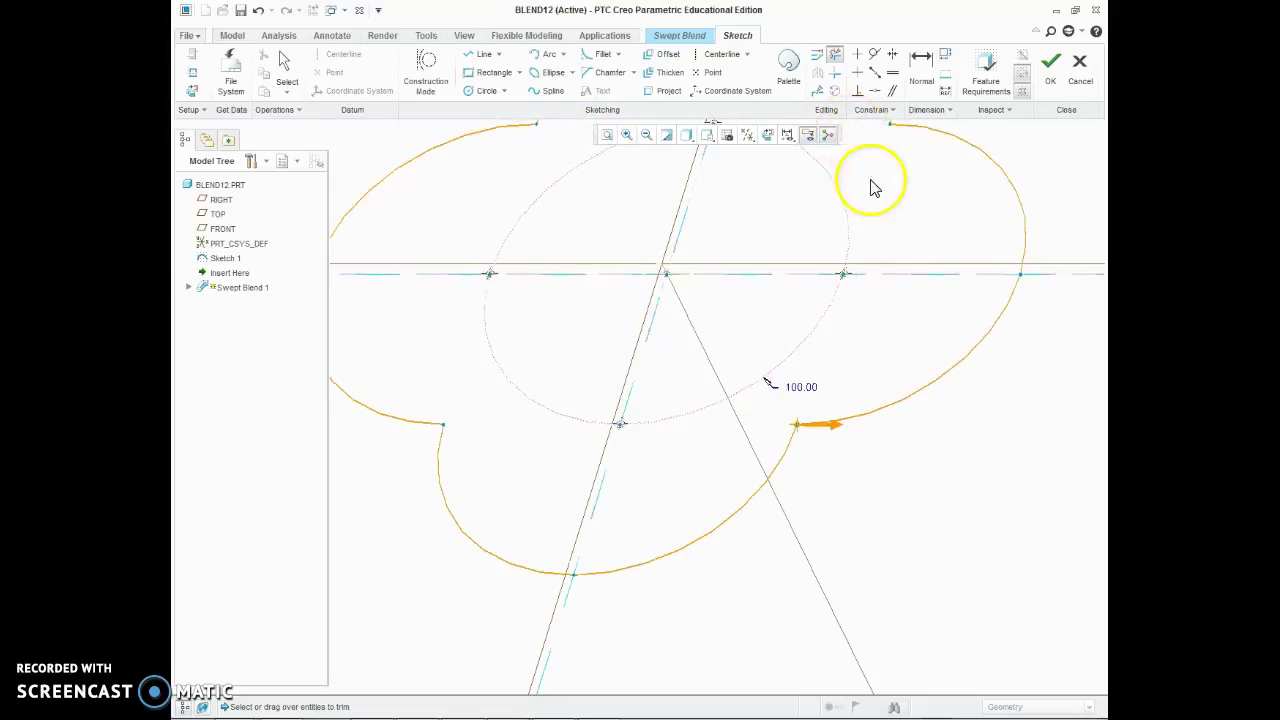
left_click(1050, 63)
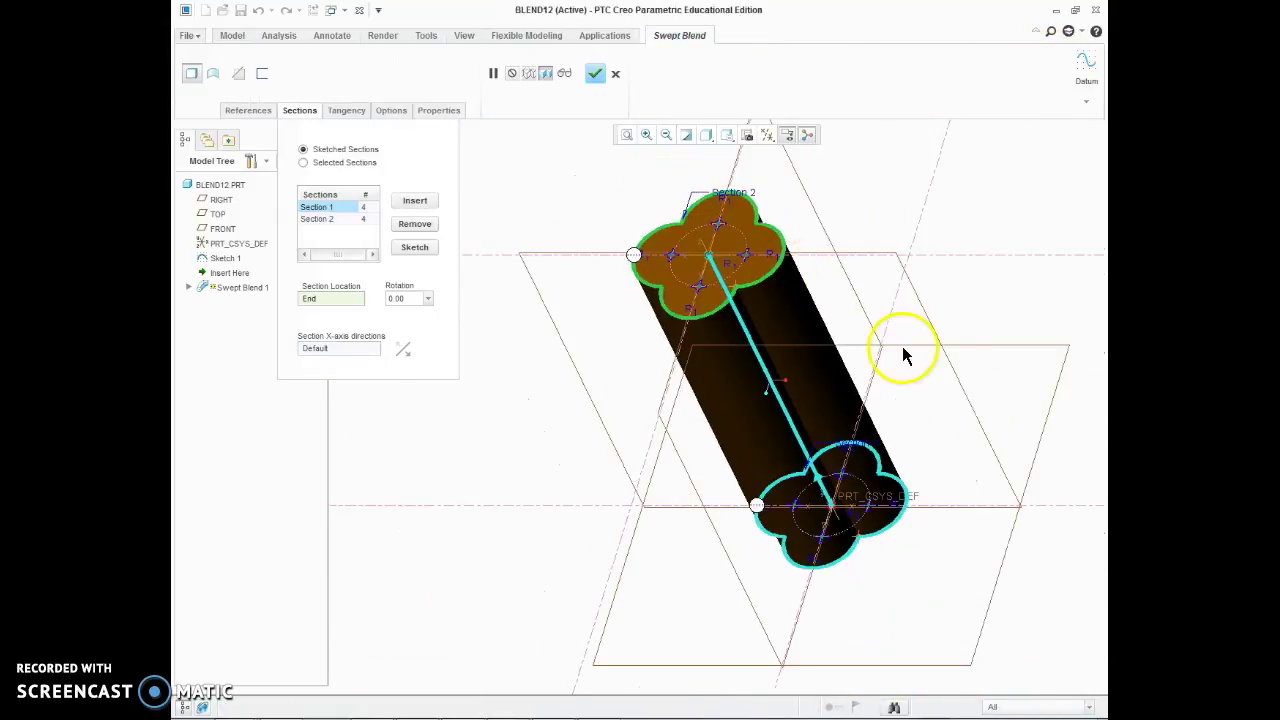
Set the end section rotation to 120 degrees so the clover column twists.
mouse_move(903, 348)
middle_mouse_down()
mouse_move(903, 329)
mouse_move(837, 354)
mouse_move(923, 354)
middle_mouse_up()
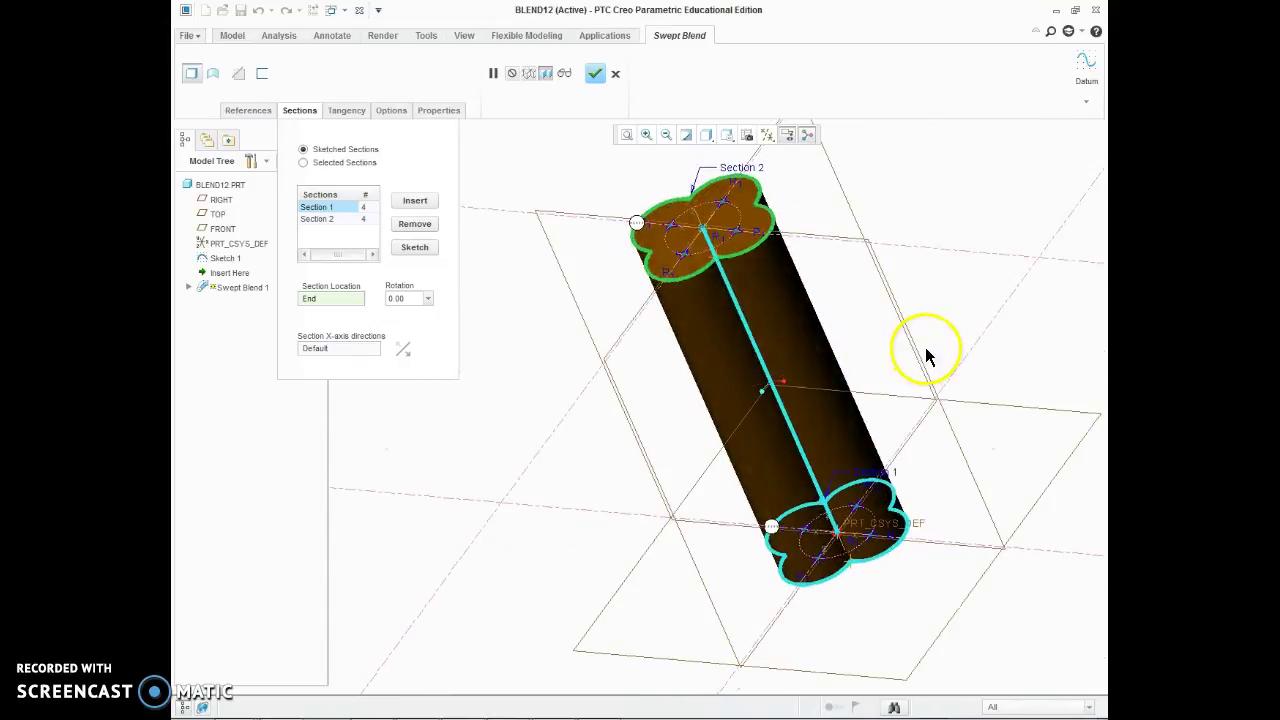
double_click(405, 300)
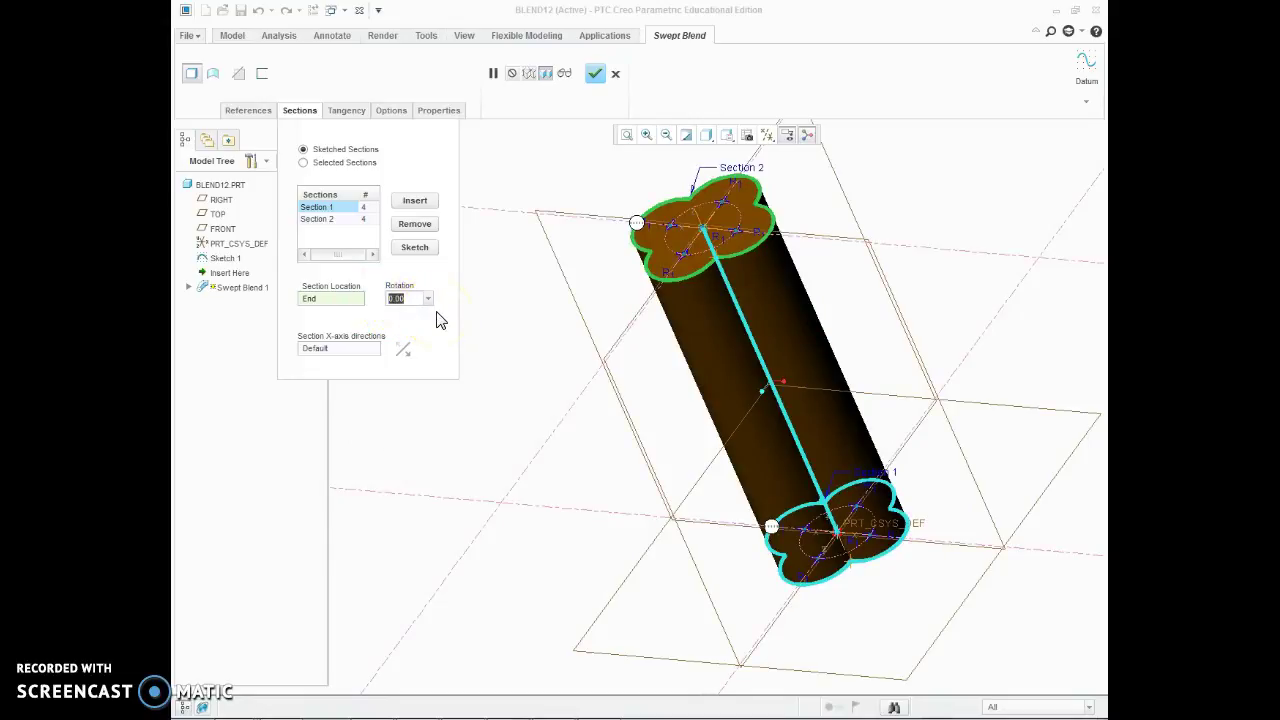
type("120")
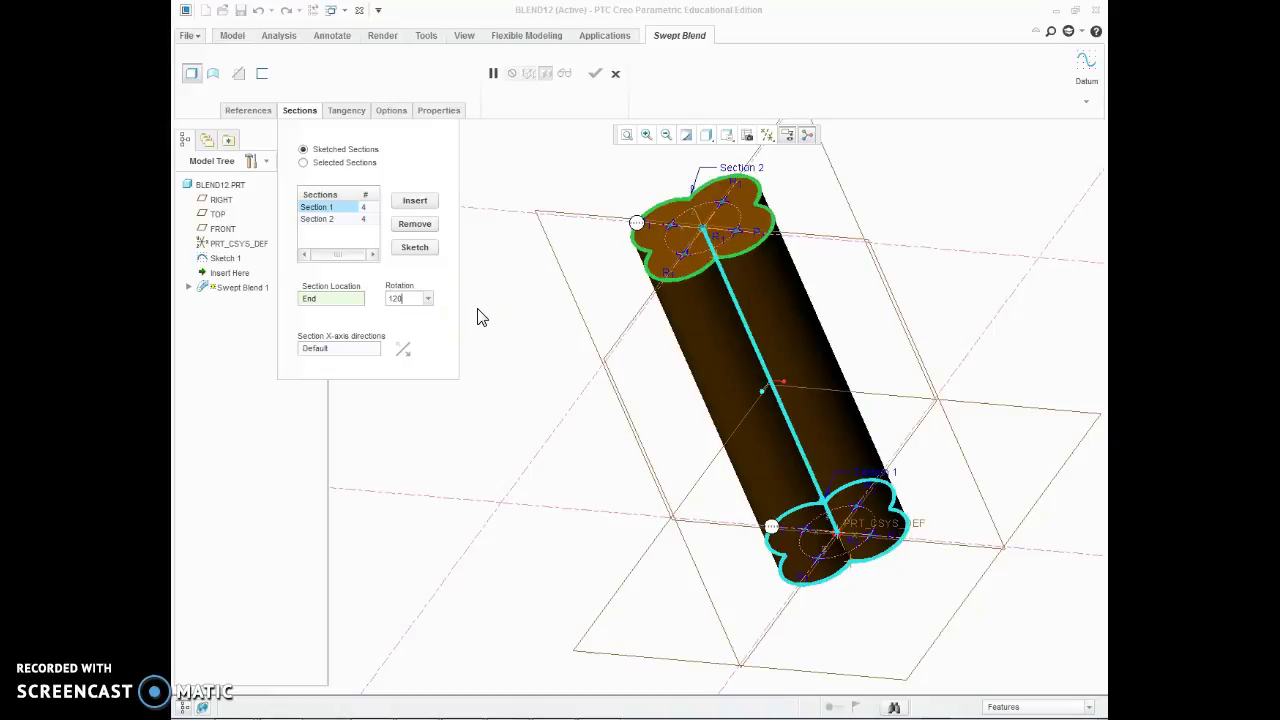
left_click(427, 300)
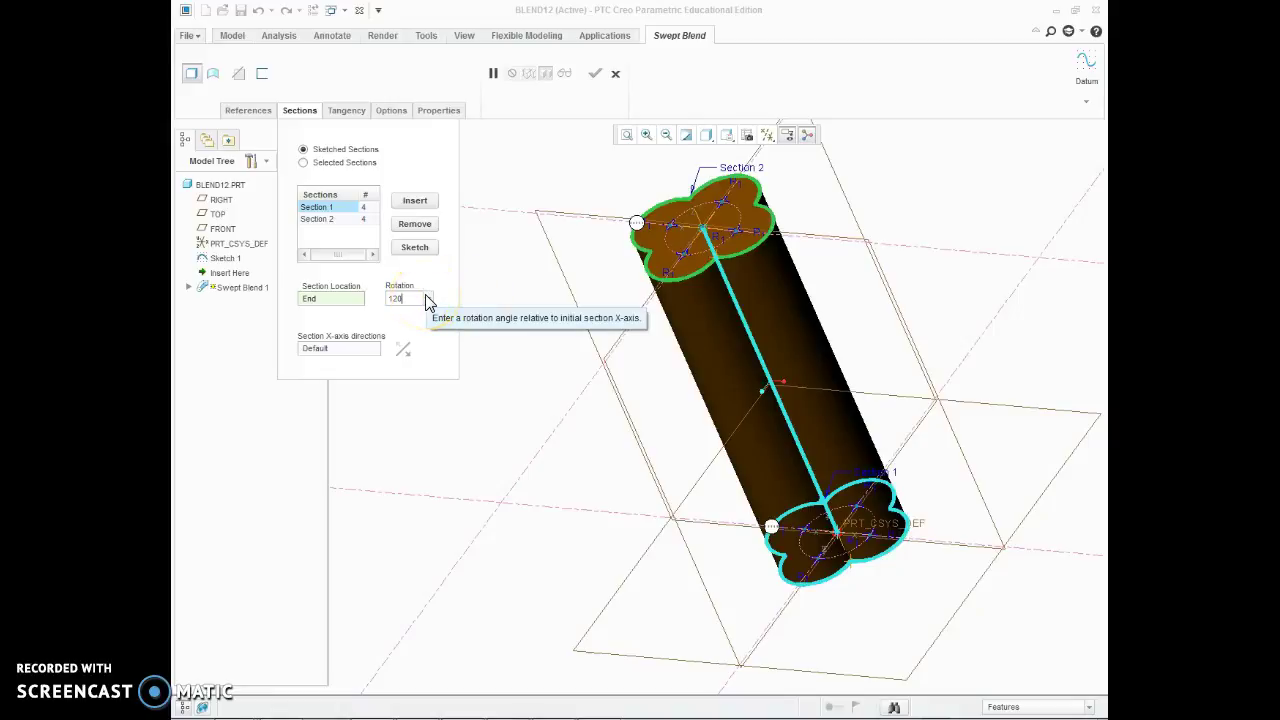
key("Return")
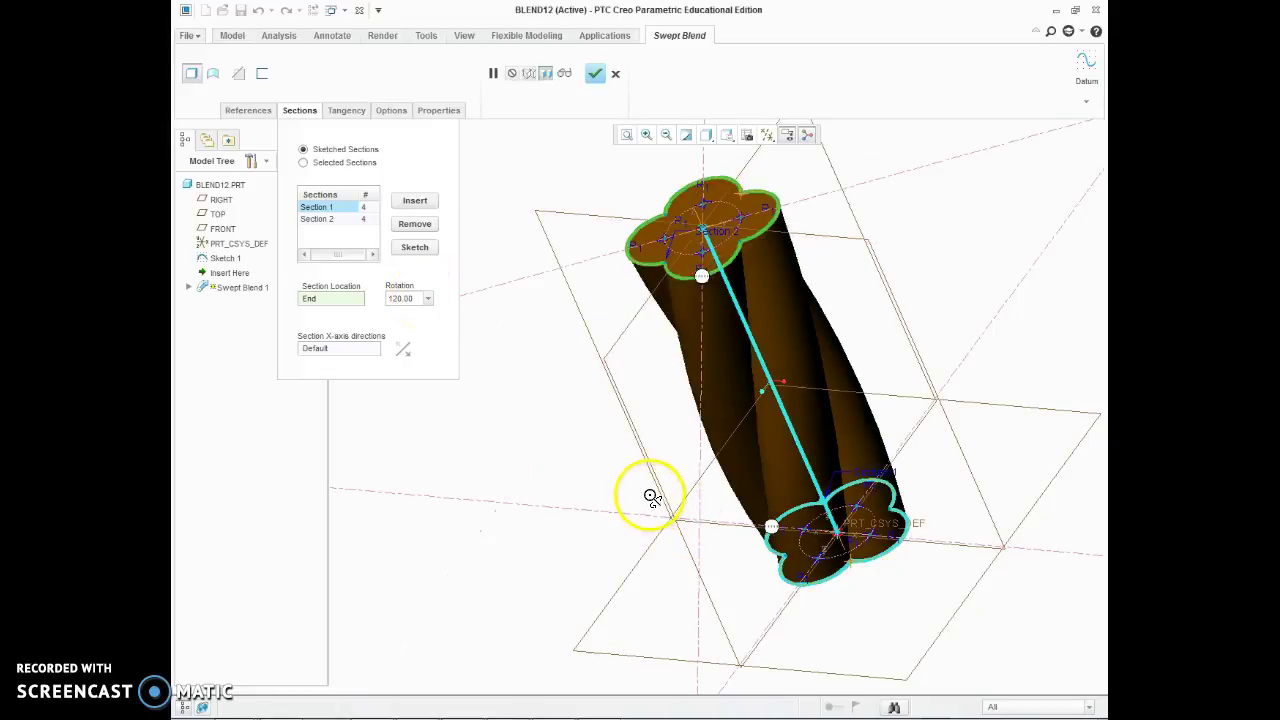
middle_click_drag(654, 494, 601, 481)
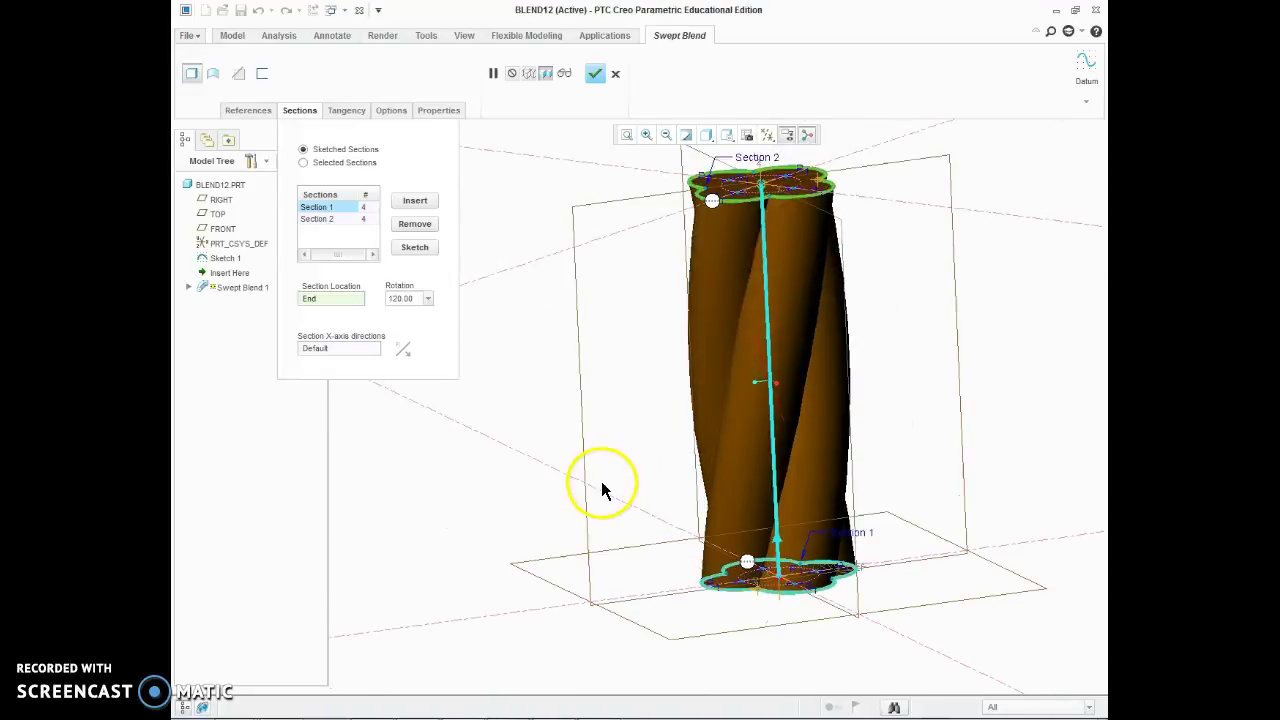
Finish the swept blend, then search appearances for 'chrome' and apply one to the part.
left_click(596, 76)
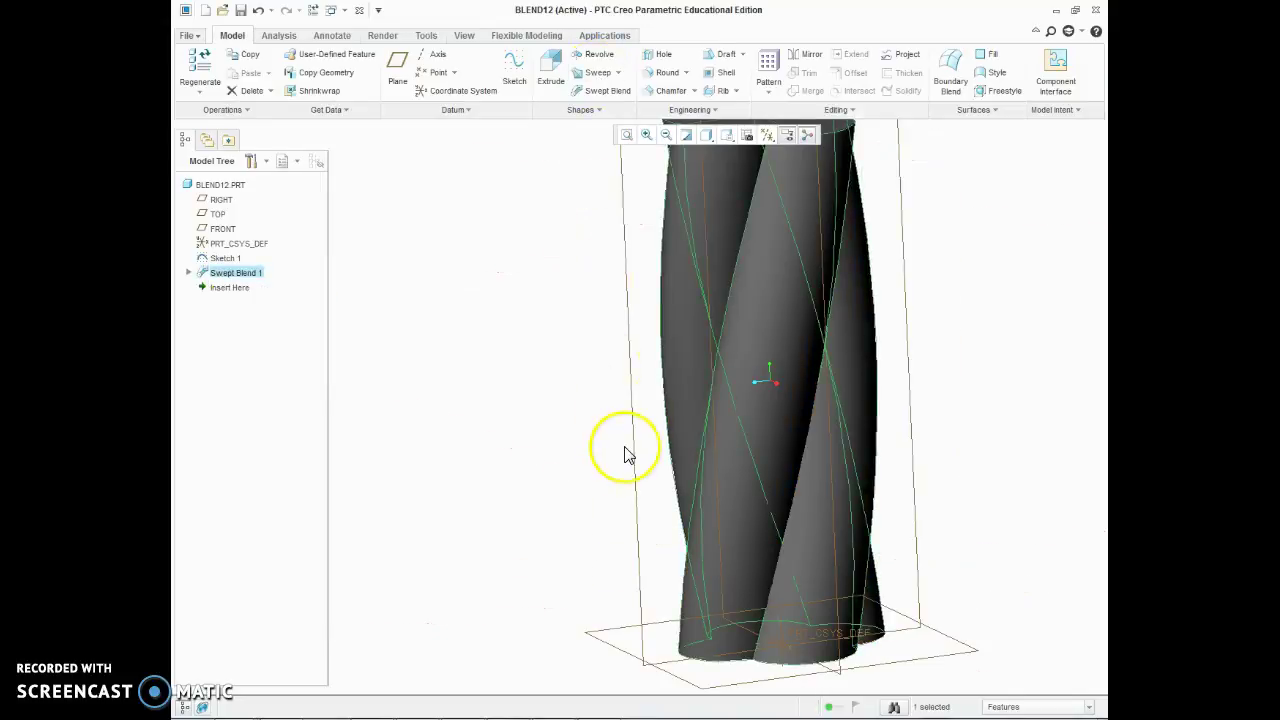
middle_click_drag(614, 447, 586, 462)
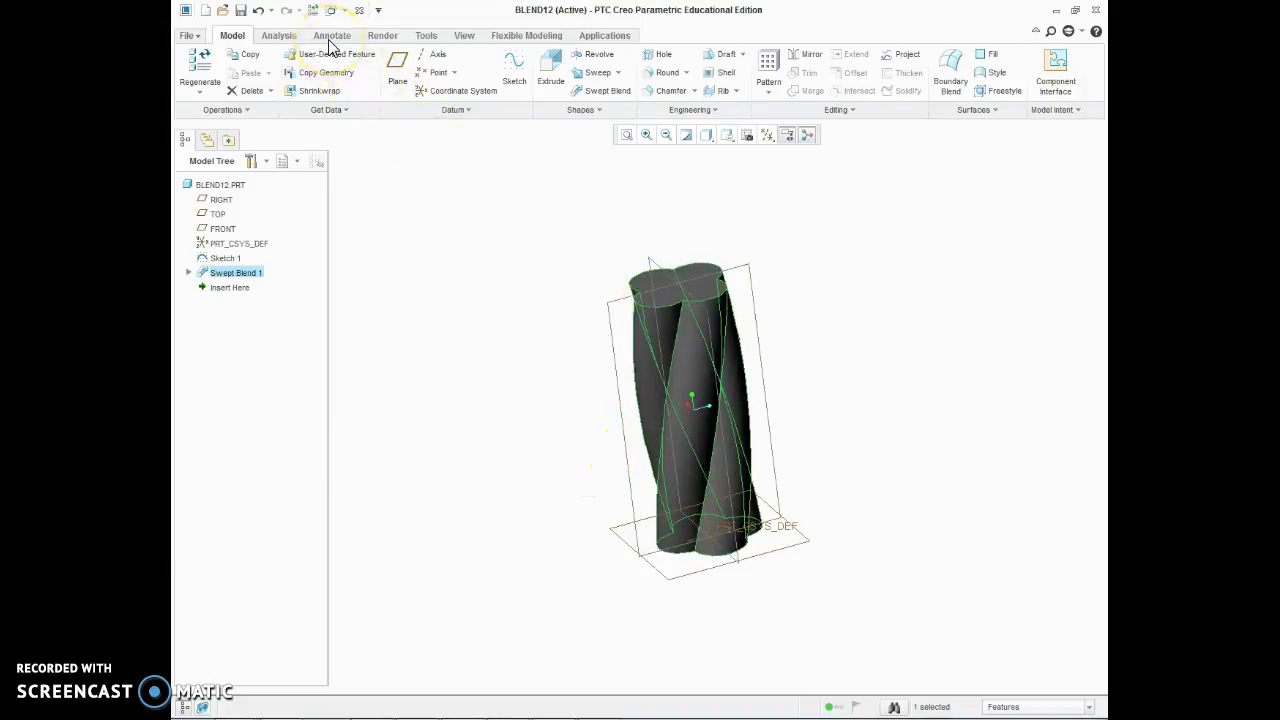
left_click(383, 36)
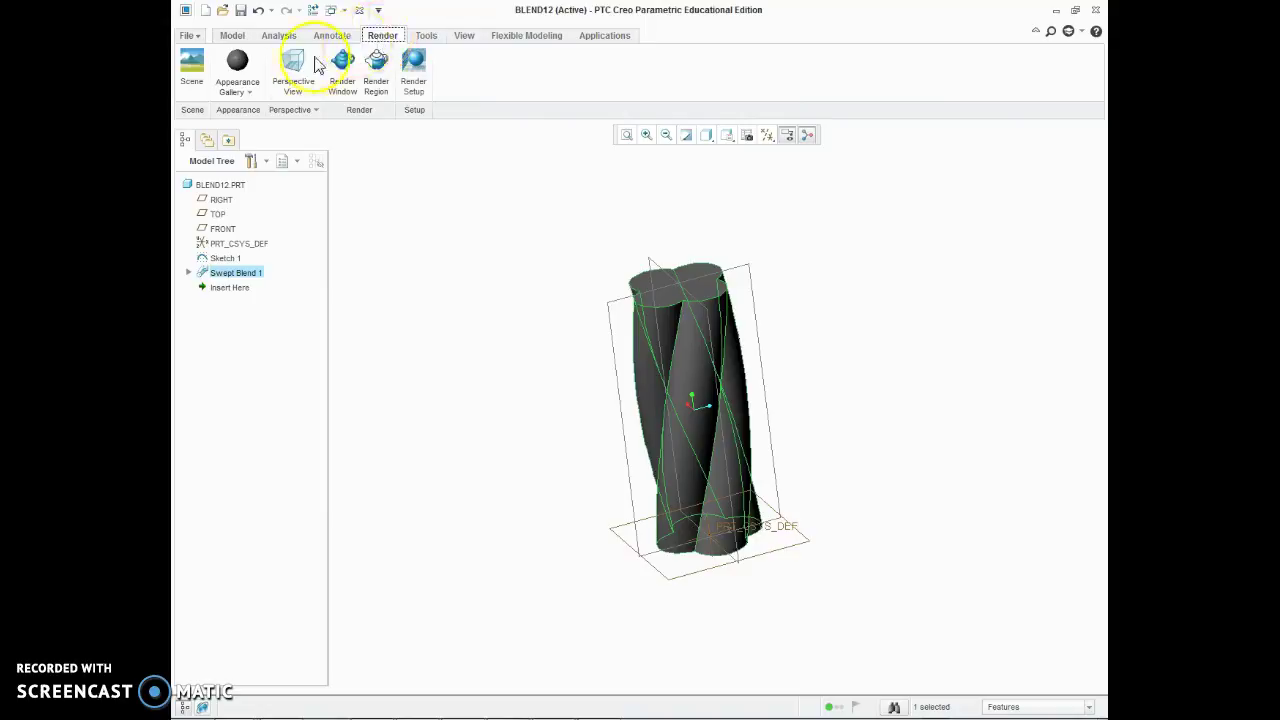
left_click(251, 96)
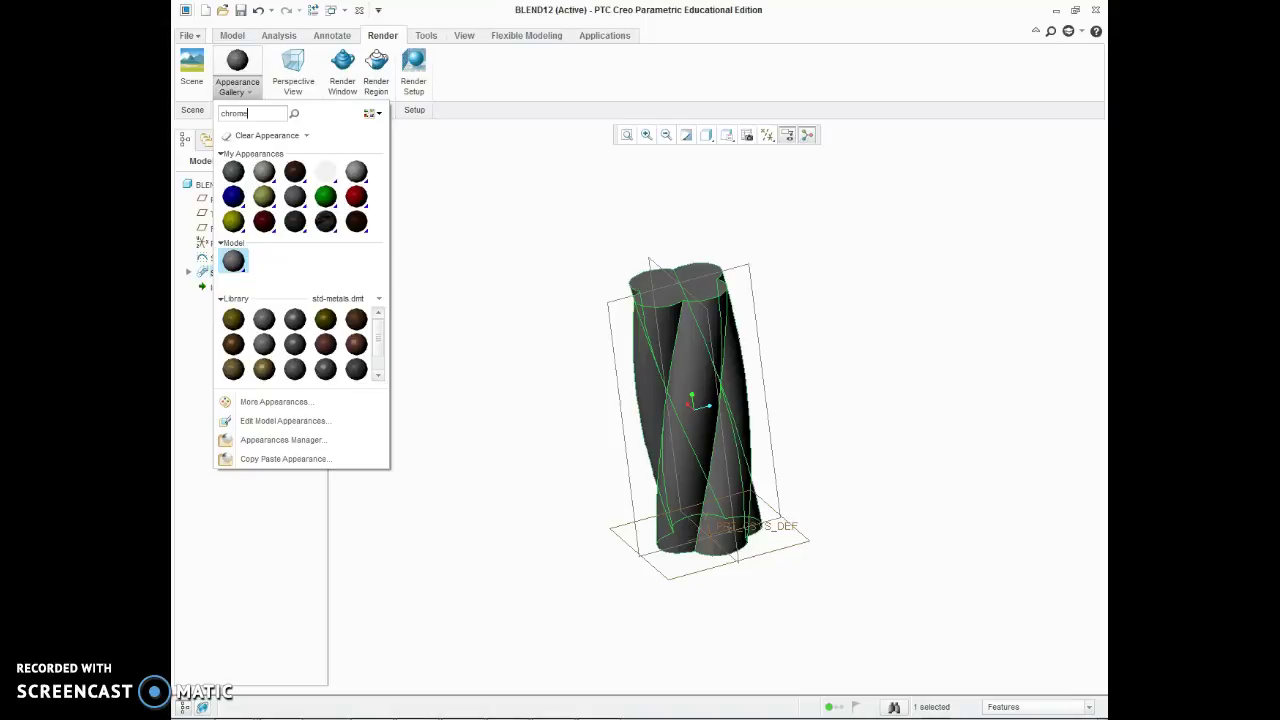
type("chrome")
key("Return")
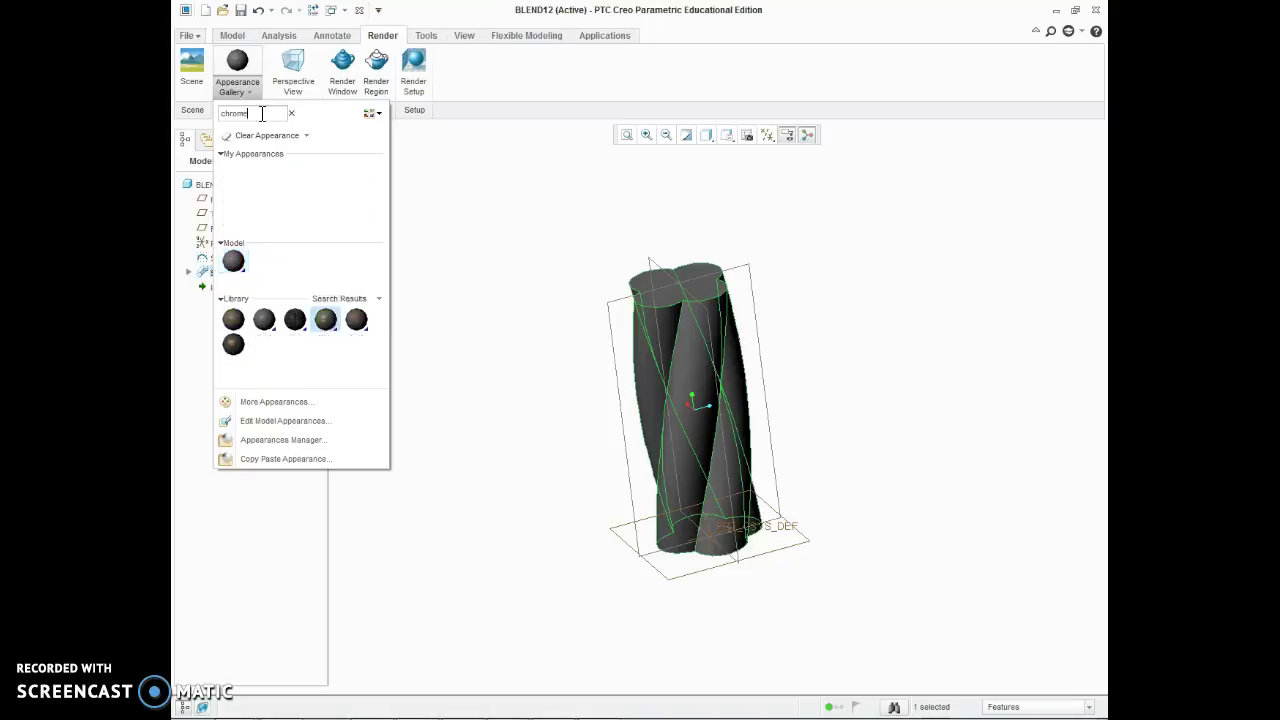
left_click(326, 320)
left_click(220, 185)
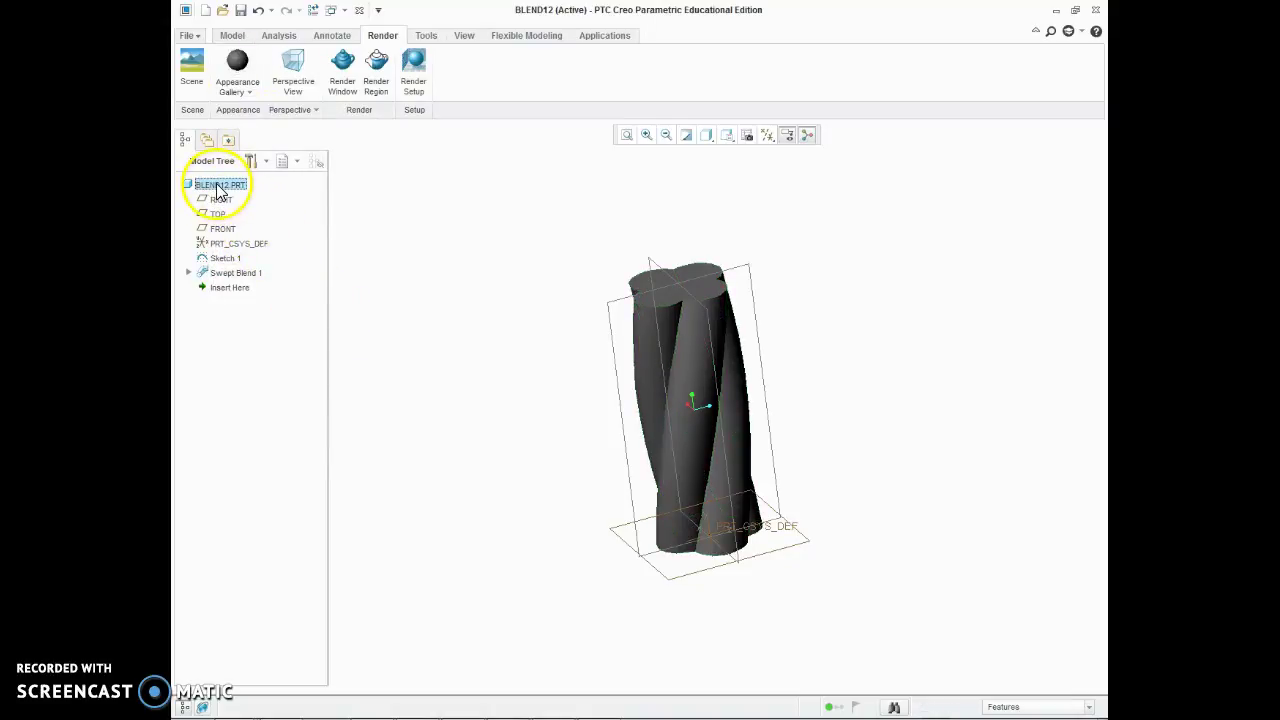
left_click(237, 64)
Reapply a chrome appearance from the gallery to the whole part.
left_click(237, 80)
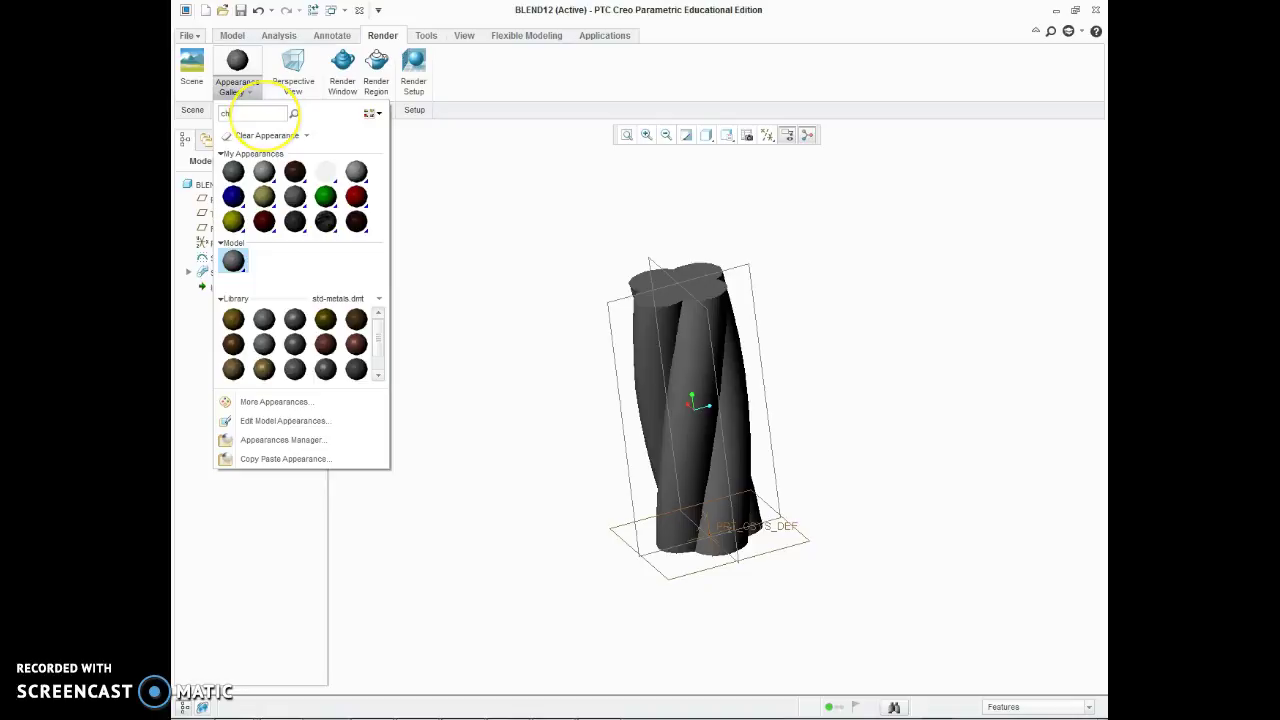
left_click(266, 115)
key("Return")
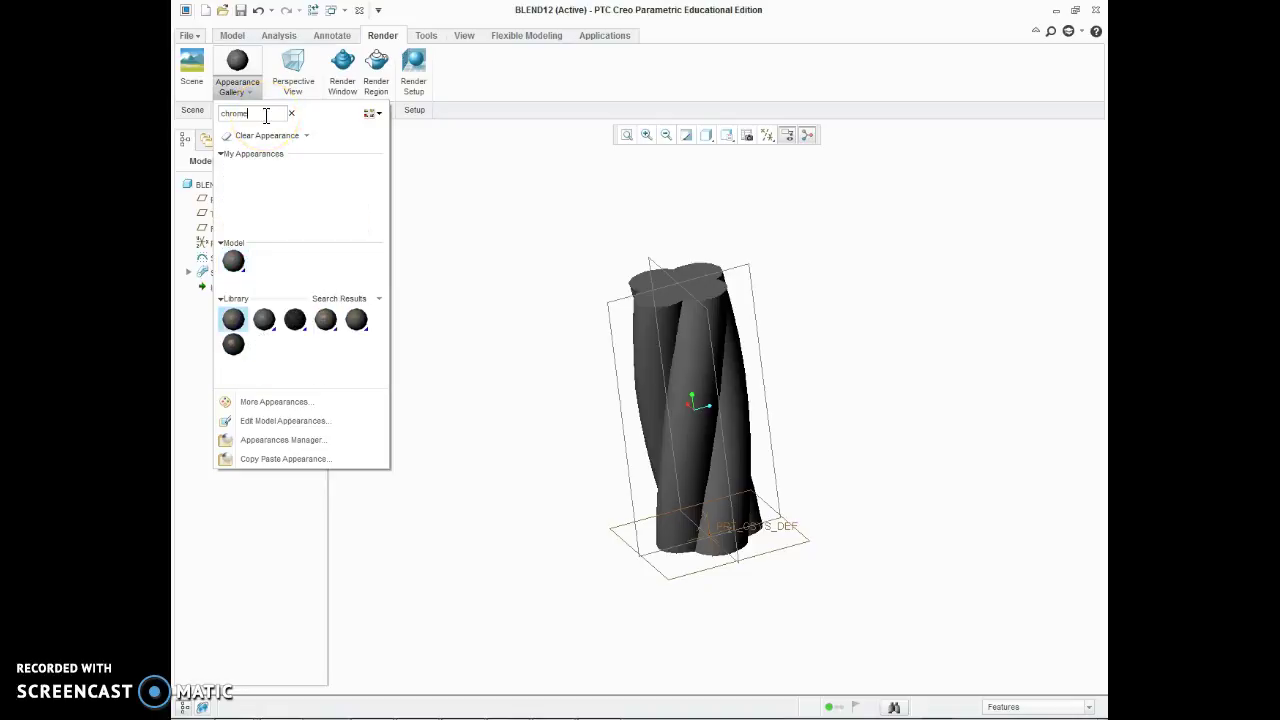
left_click(325, 319)
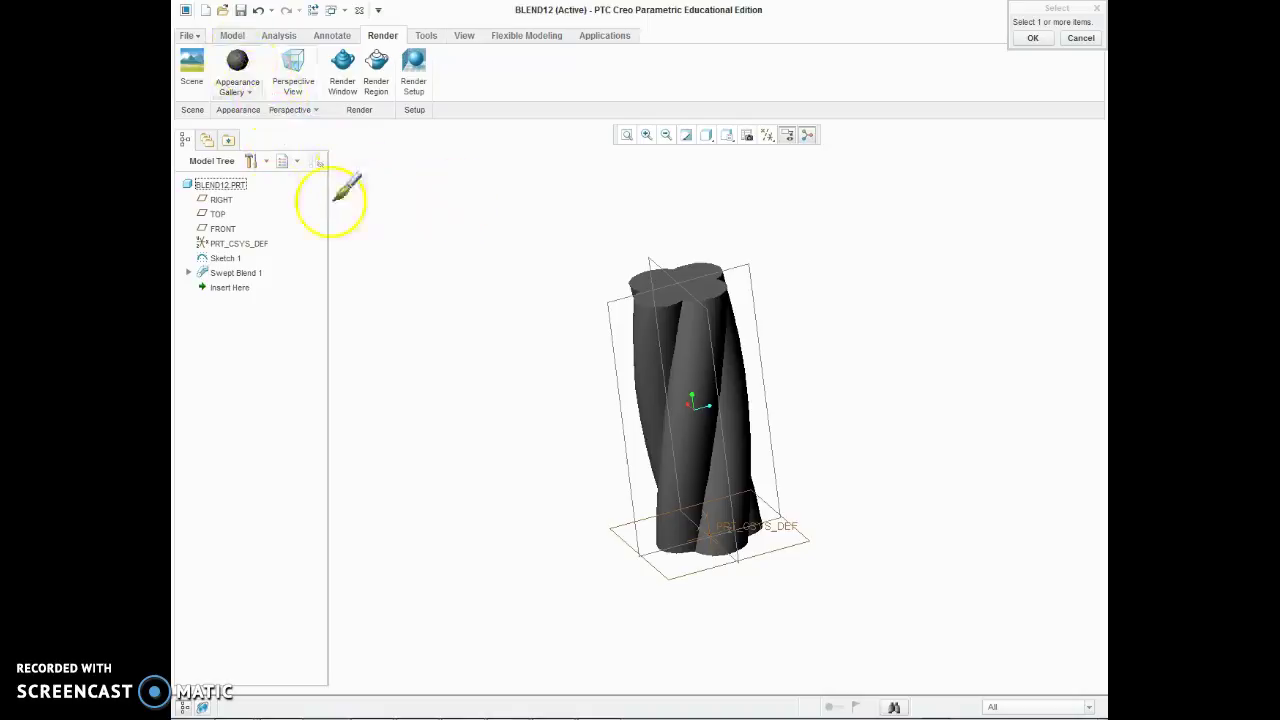
left_click(233, 187)
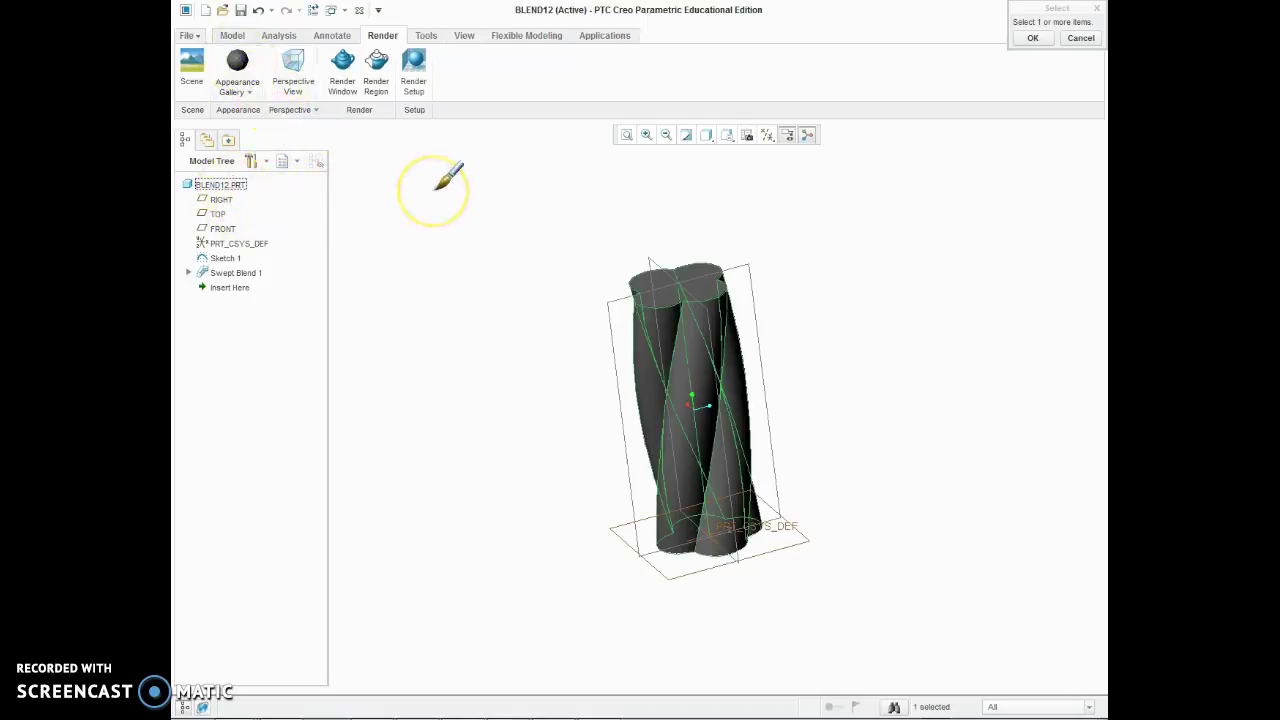
middle_click(435, 190)
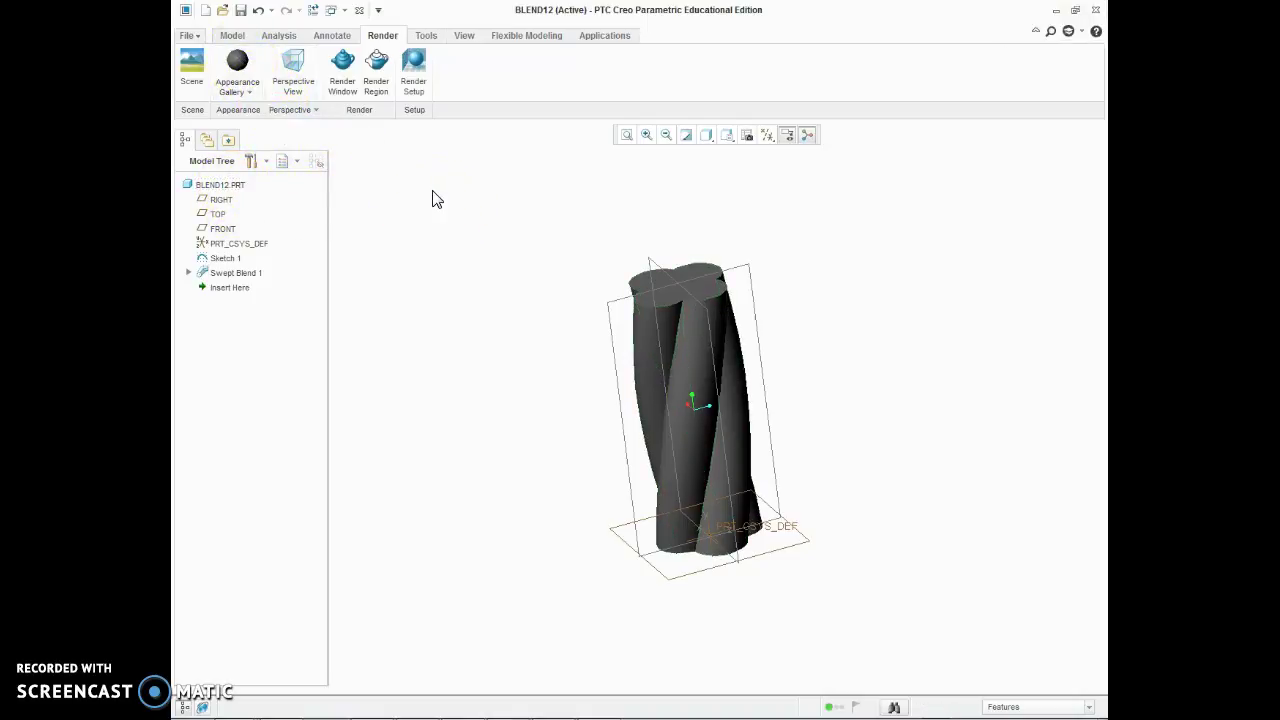
left_click(342, 66)
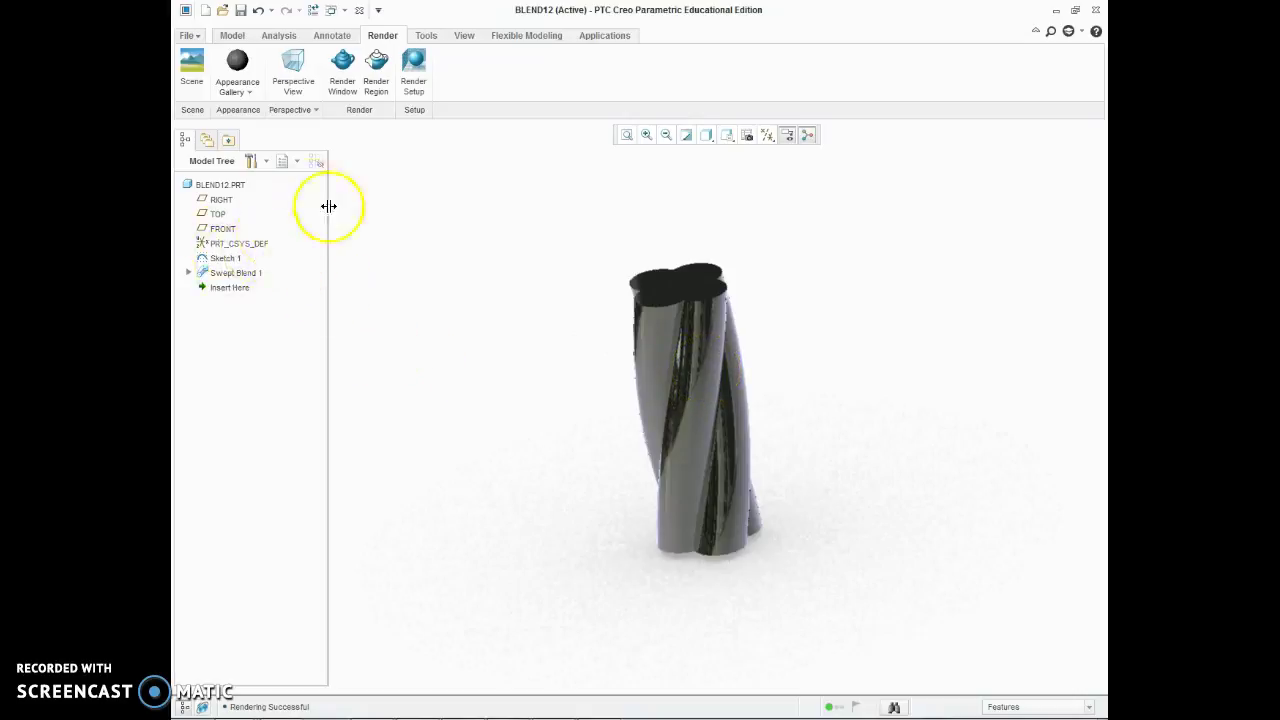
left_click(577, 394)
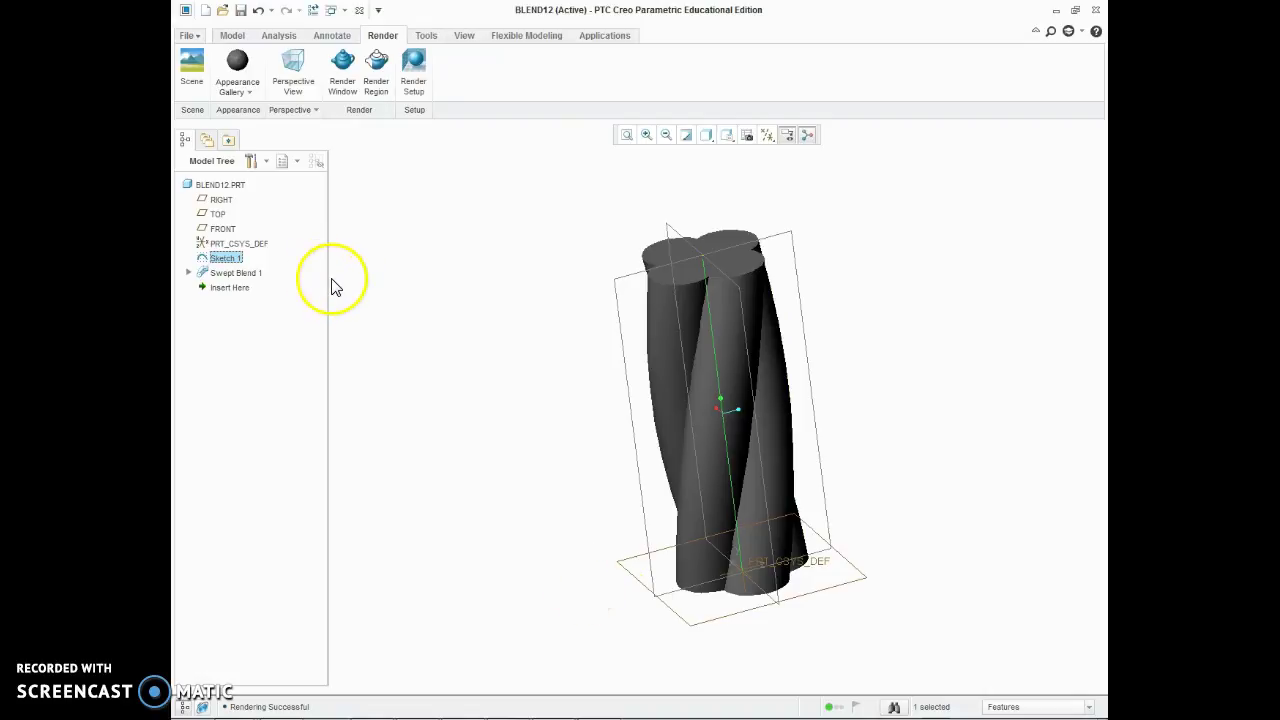
Edit Sketch 1 and delete the straight 1000 mm trajectory line.
right_click(227, 258)
left_click(285, 289)
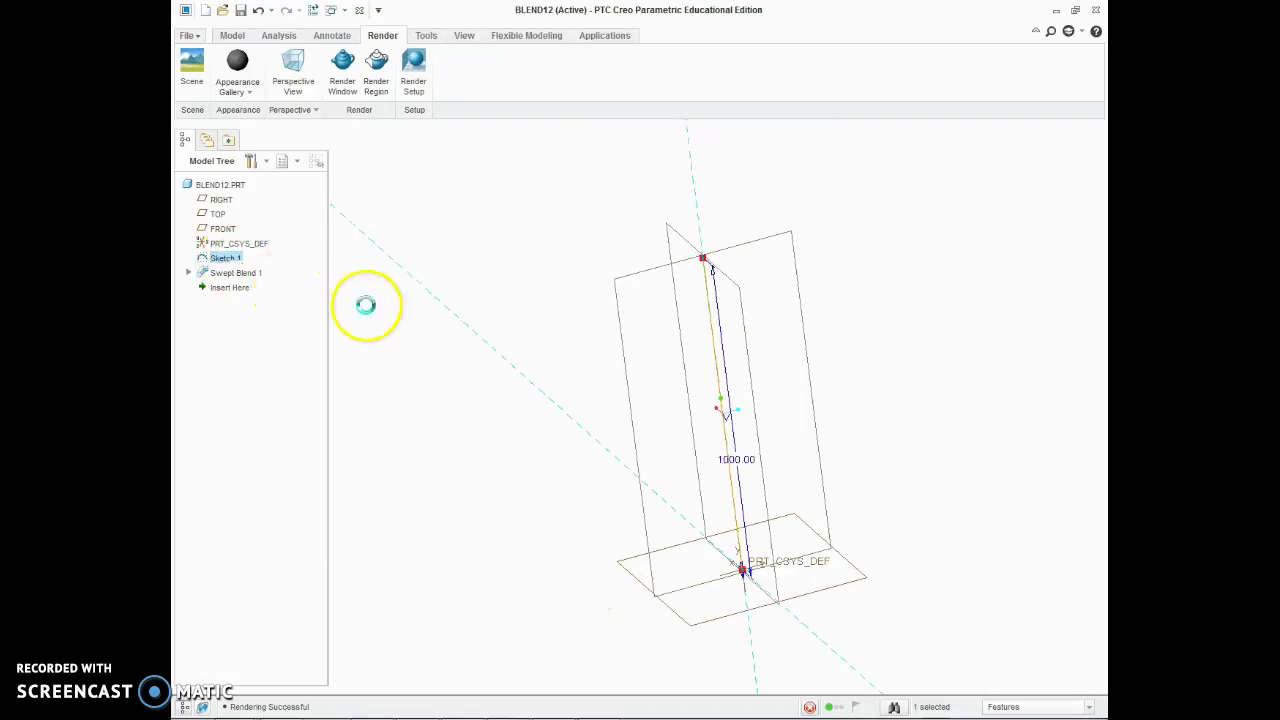
left_click(548, 58)
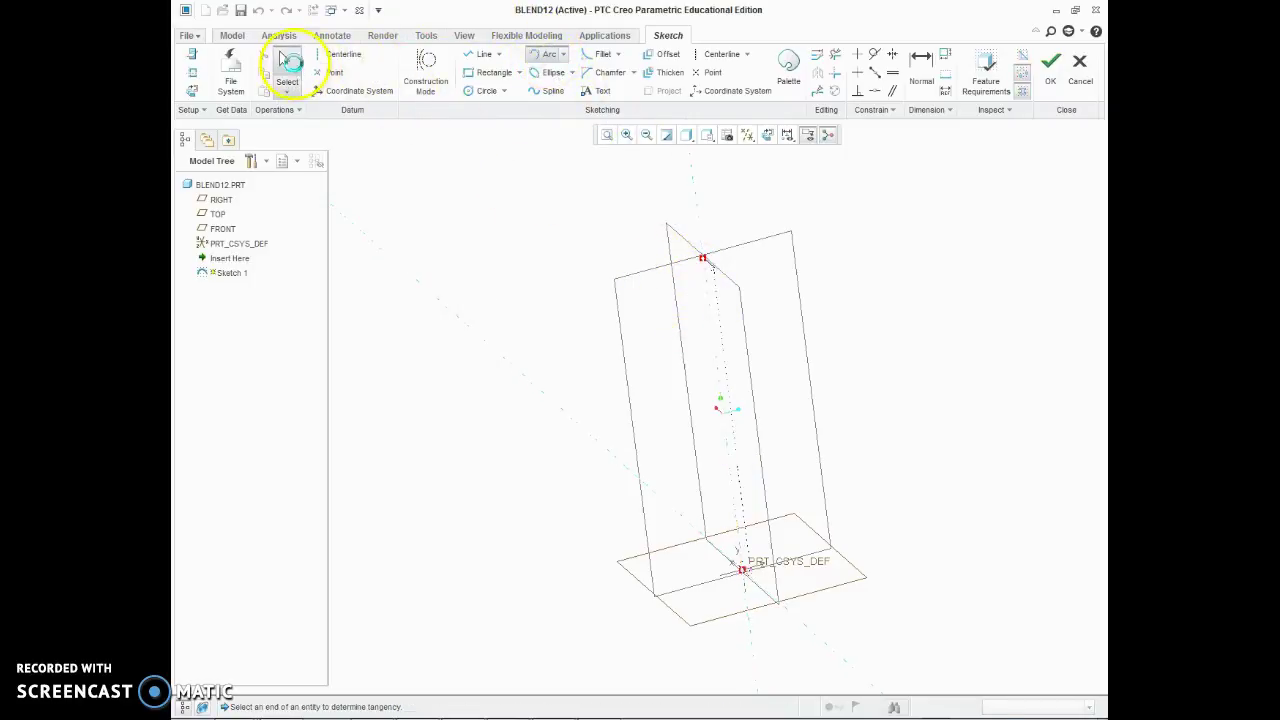
left_click(288, 62)
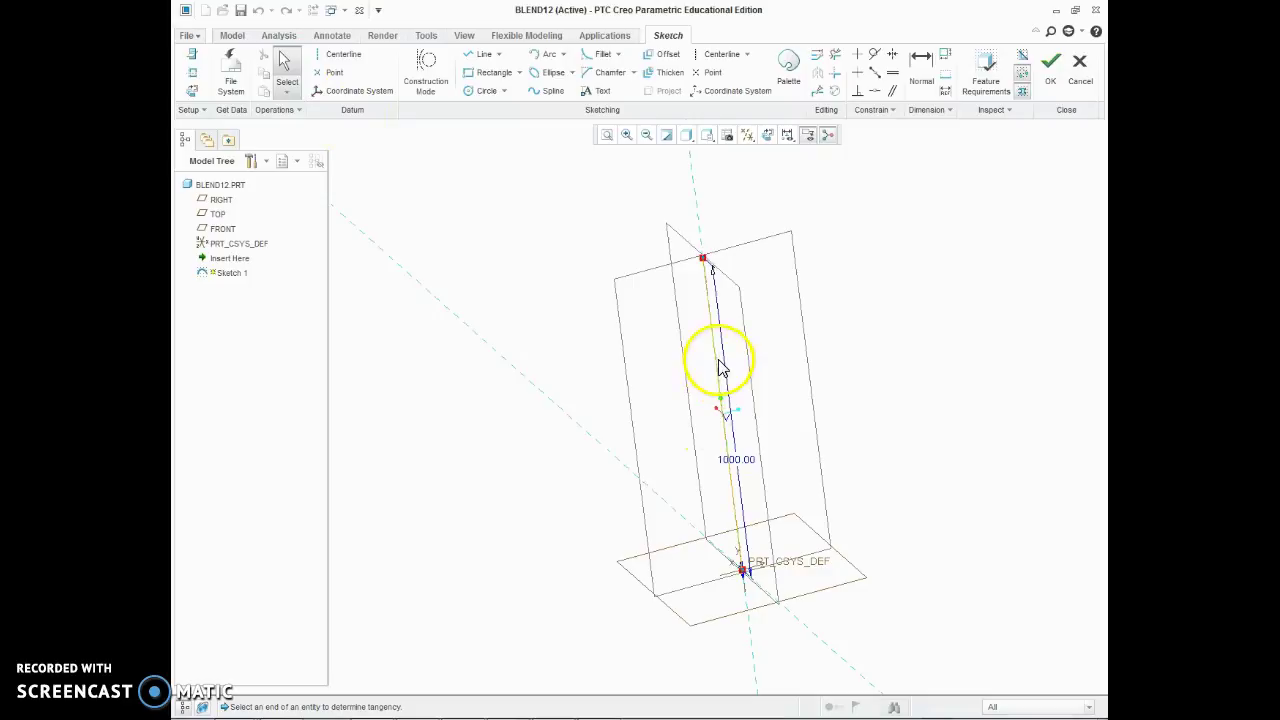
key("Delete")
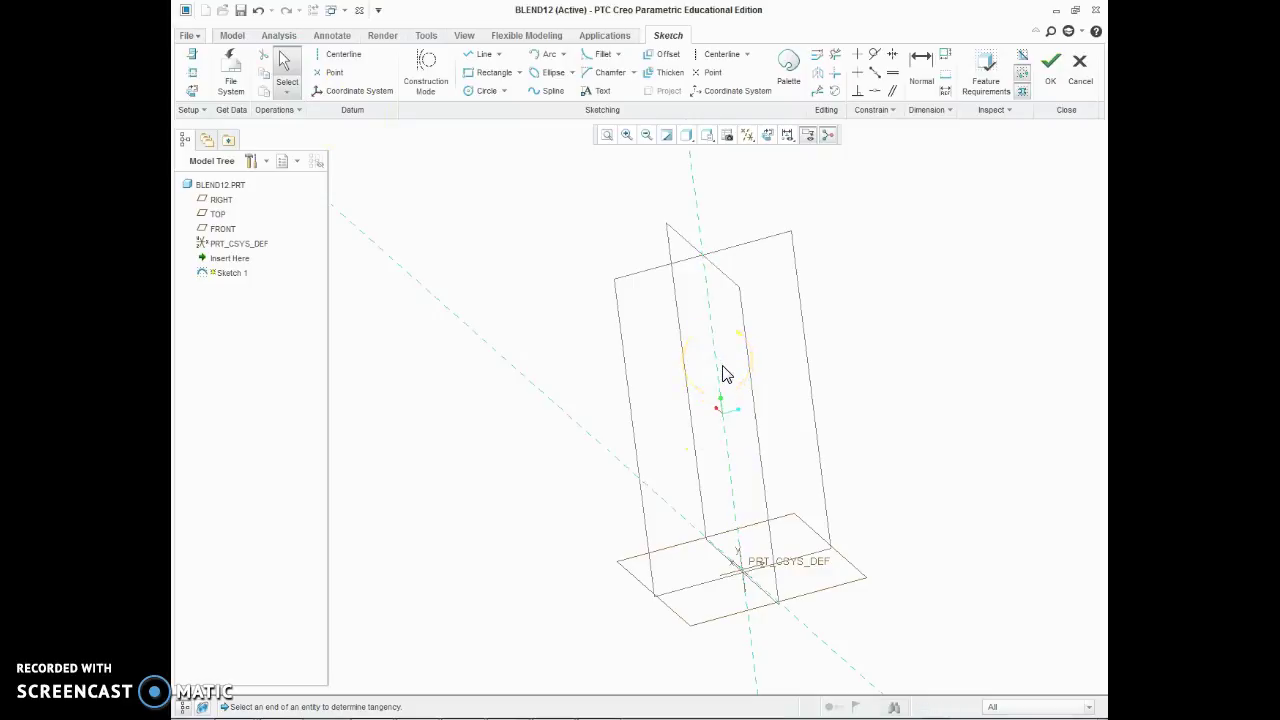
Draw an arc rising from the origin, shaped to a gentle 1830.19 radius.
left_click(555, 60)
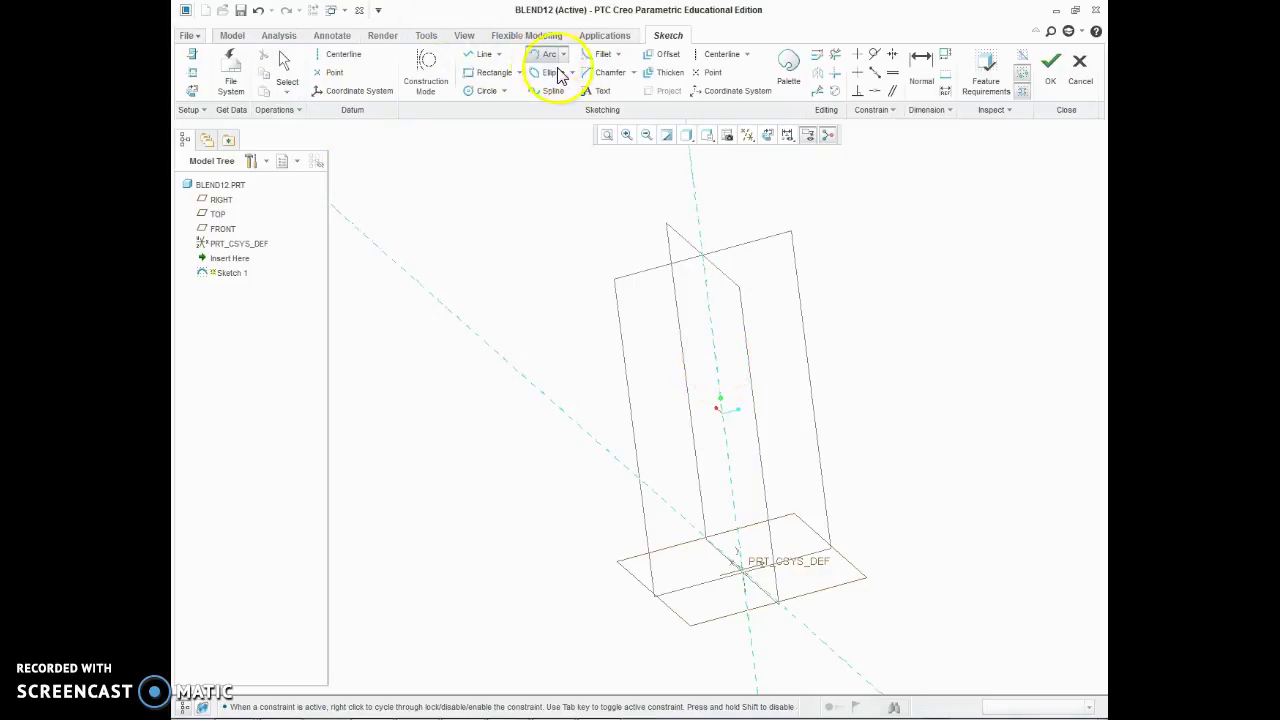
left_click(742, 576)
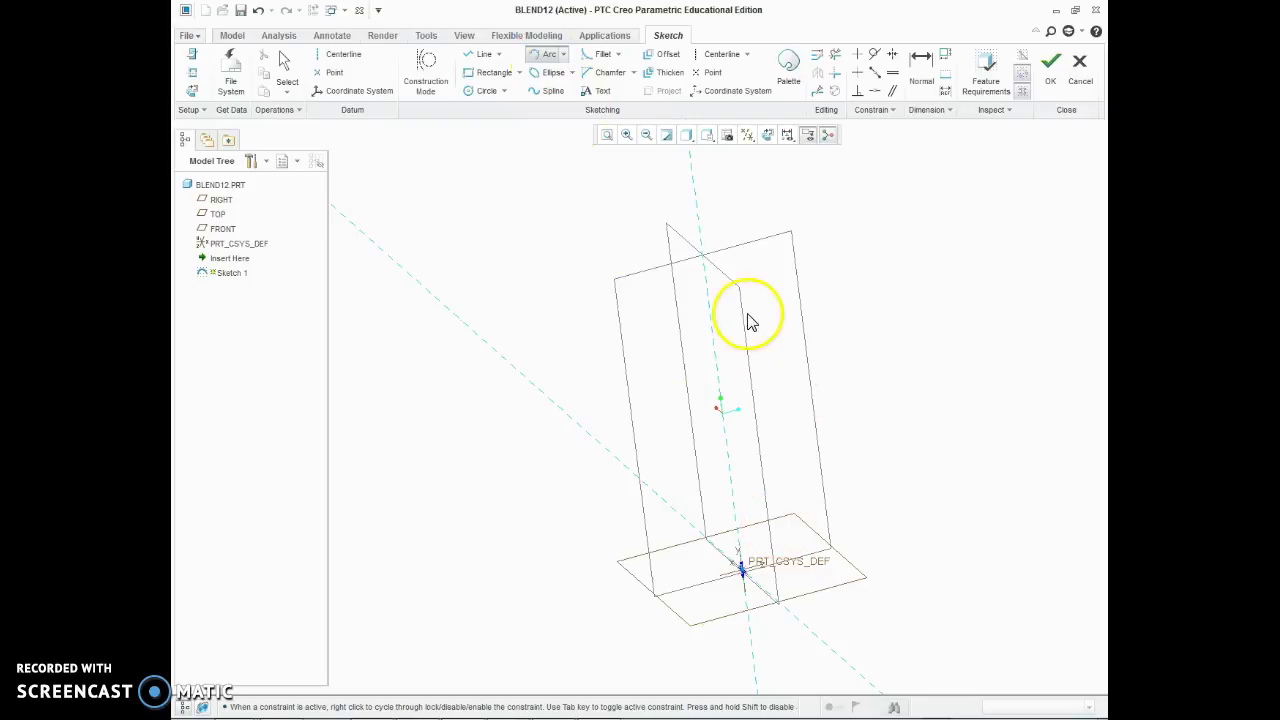
left_click(697, 203)
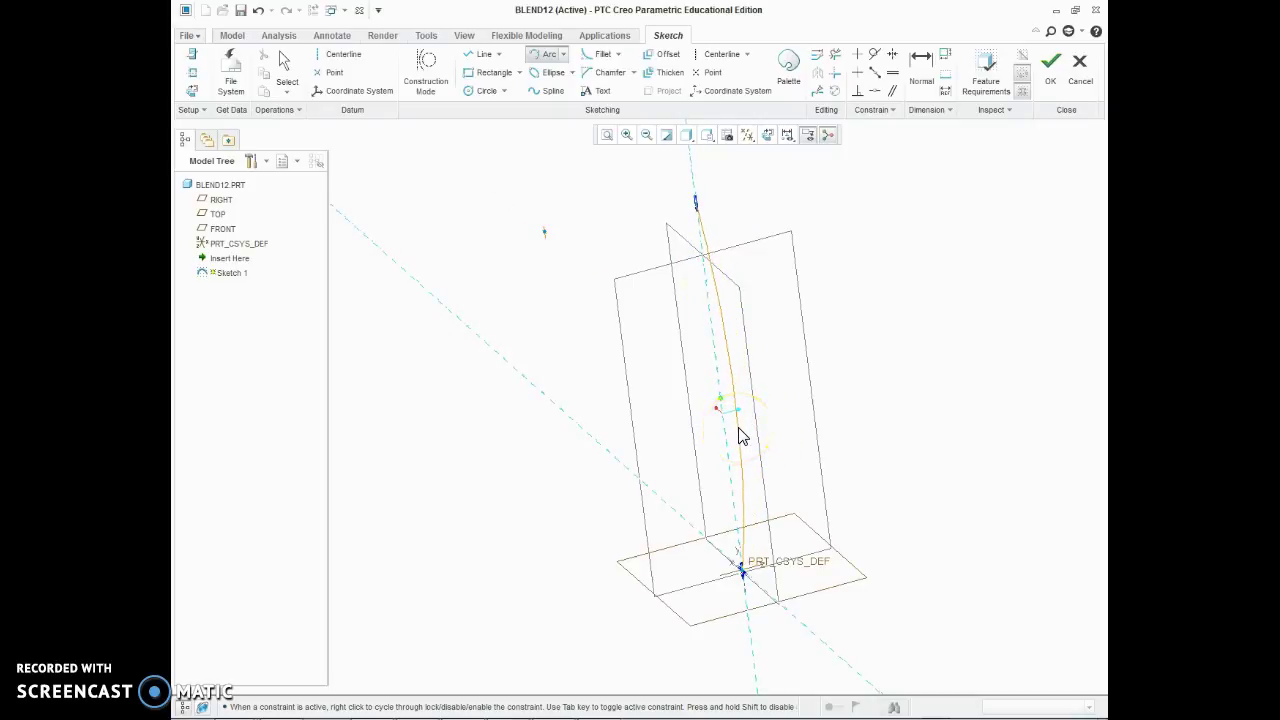
middle_click_drag(747, 428, 790, 417)
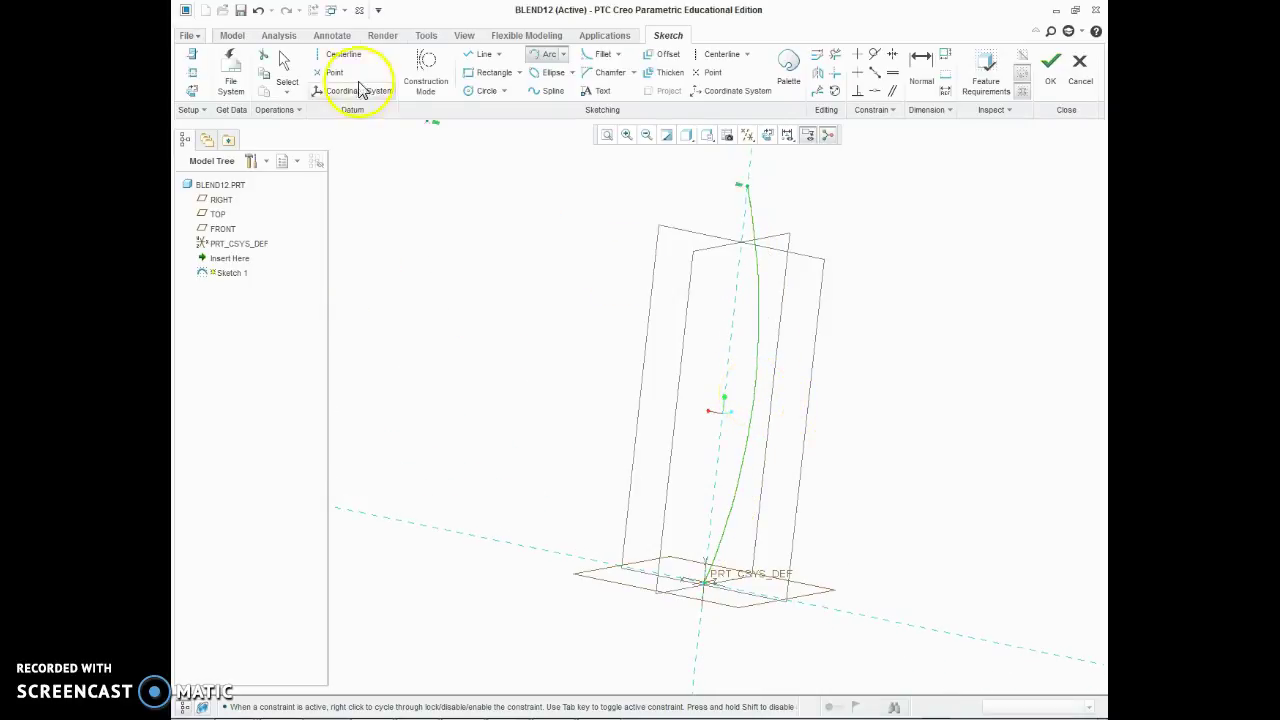
left_click(287, 72)
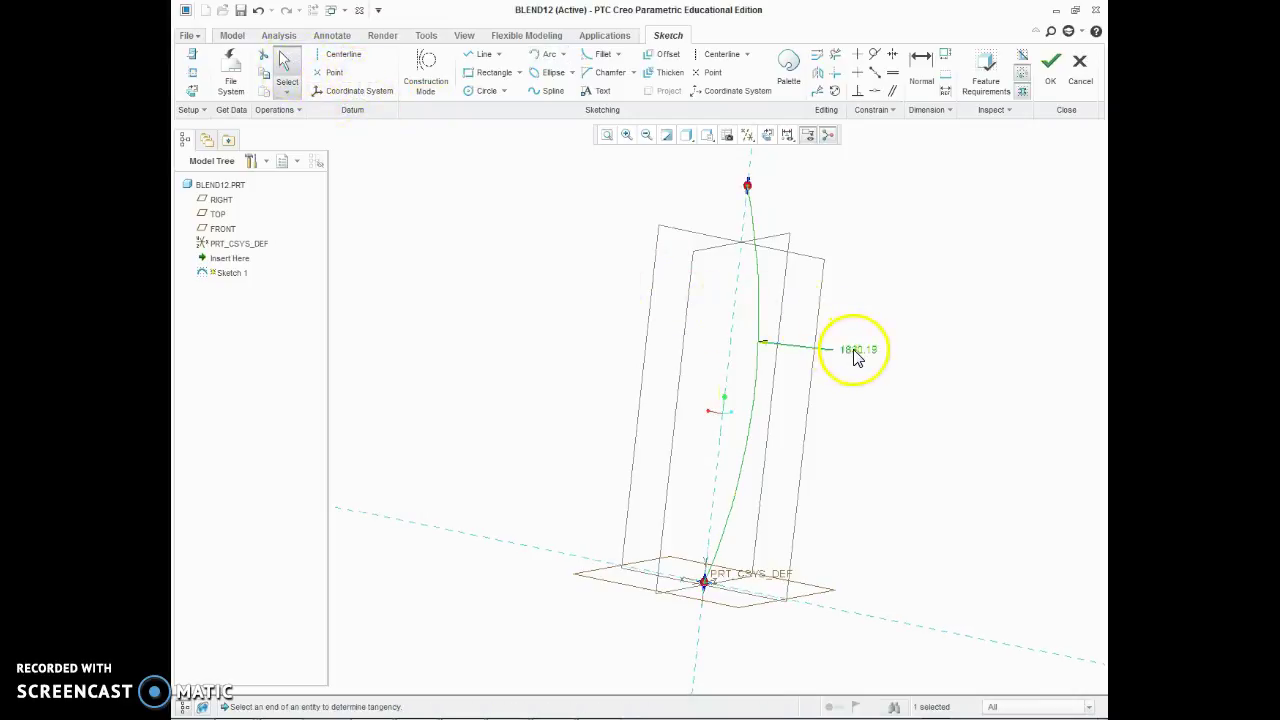
right_click(855, 358)
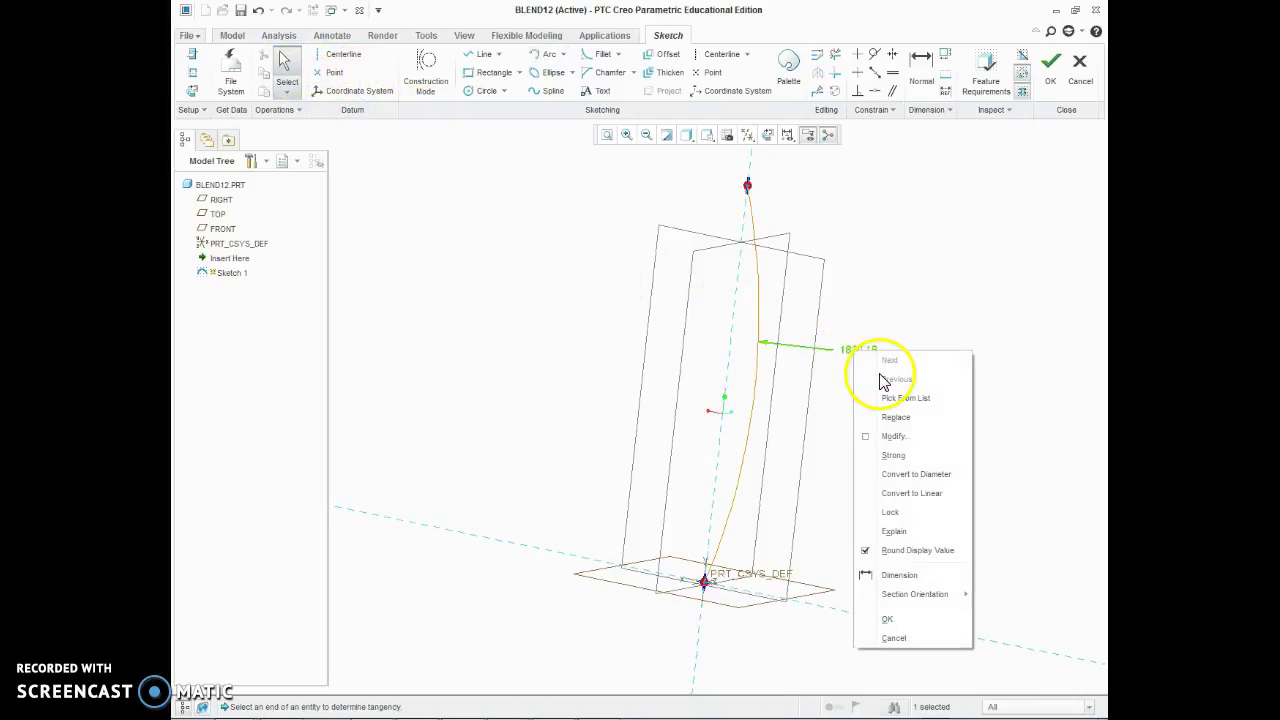
left_click(871, 309)
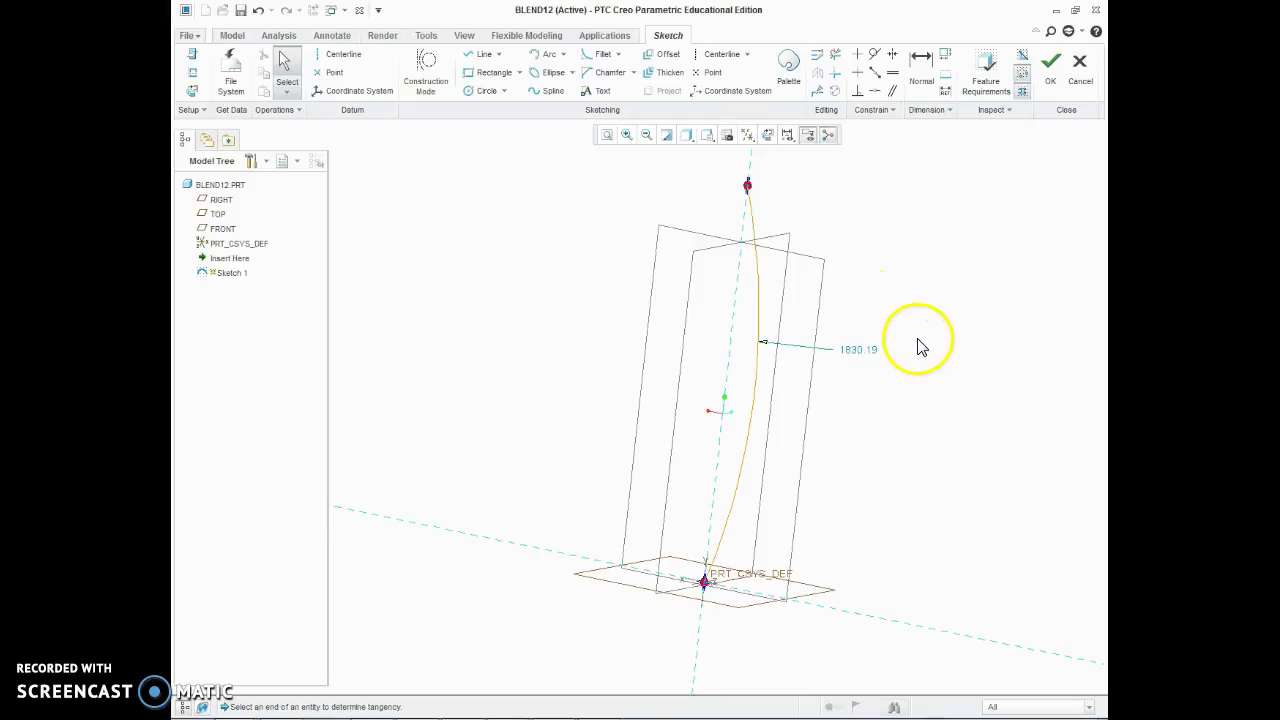
Accept the edited Sketch 1 and orbit to view the blend bending along the arc.
left_click(1051, 78)
middle_click_drag(894, 477, 710, 489)
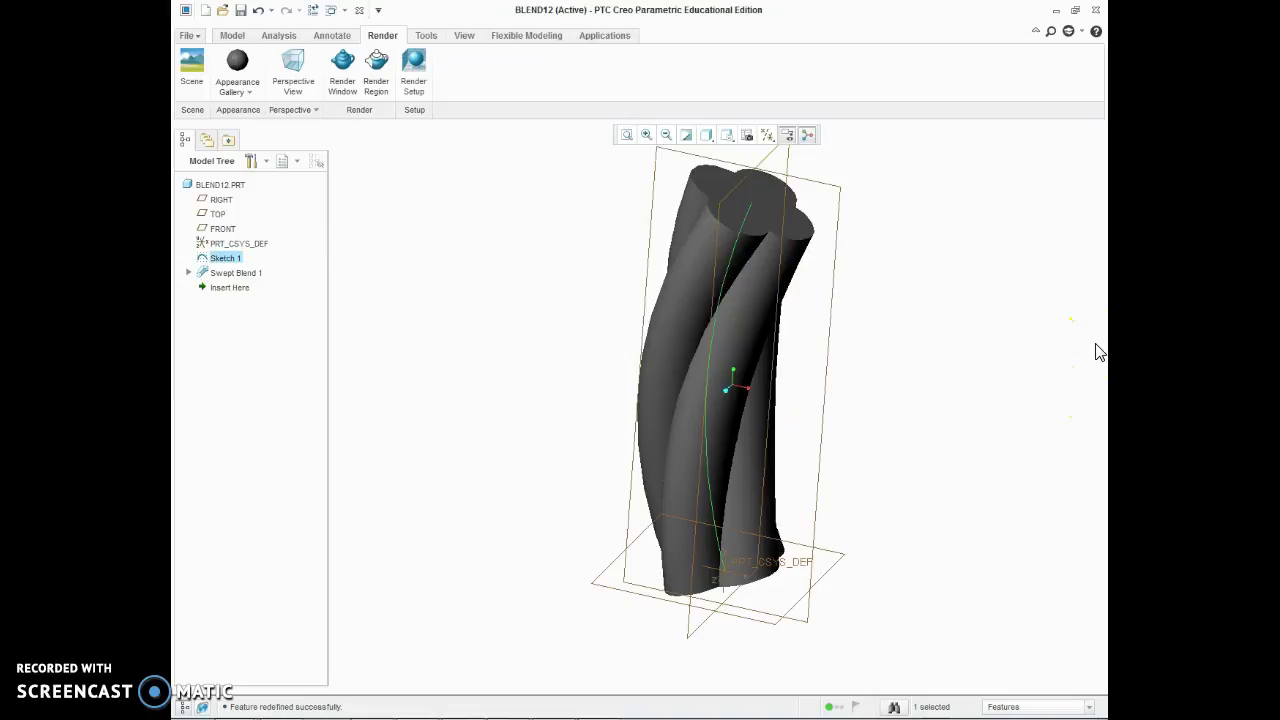